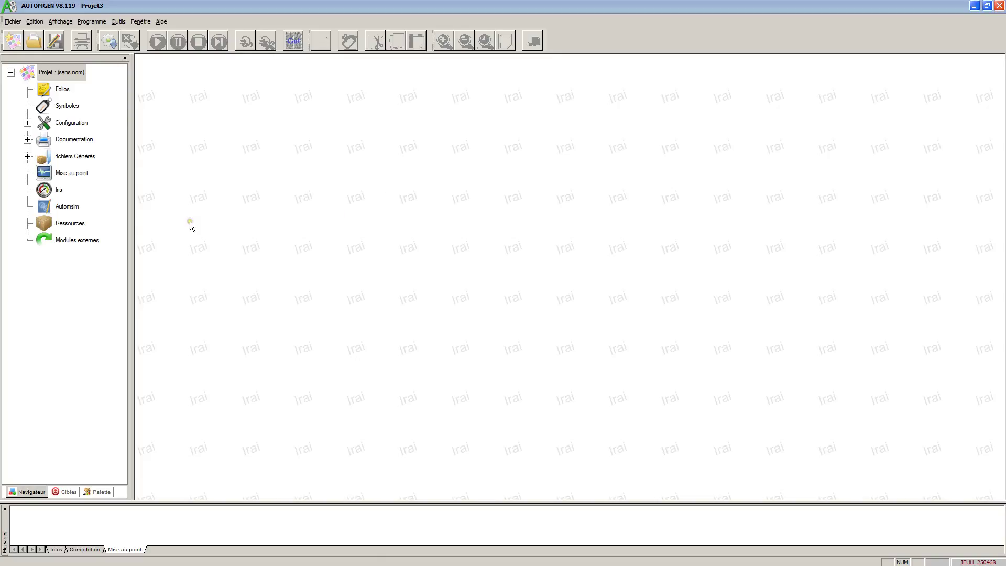
Add a "Saisie d'un entier" block to a new Automsim sheet and reposition its entry window
left_click(78, 209)
double_click(78, 208)
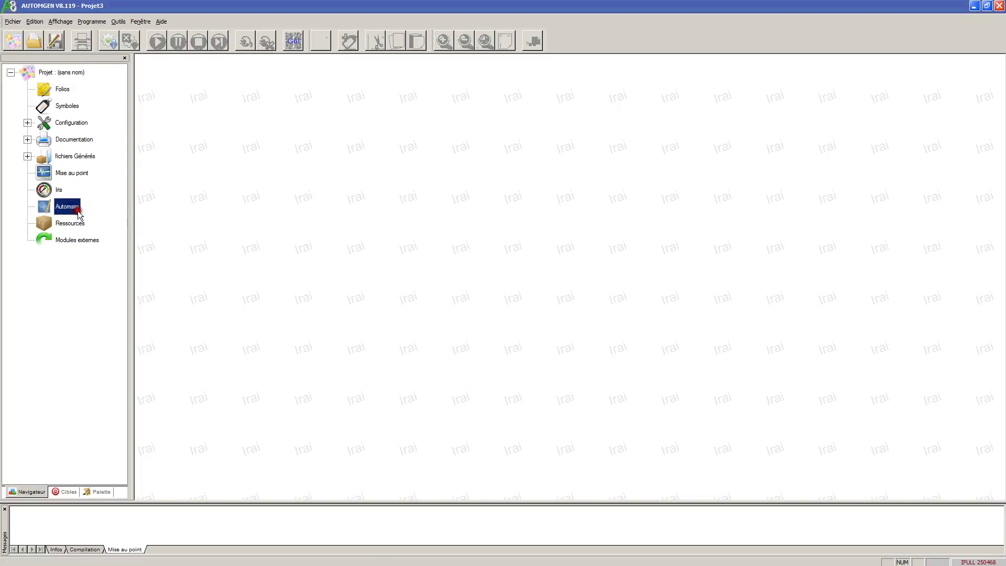
right_click(284, 193)
left_click(296, 198)
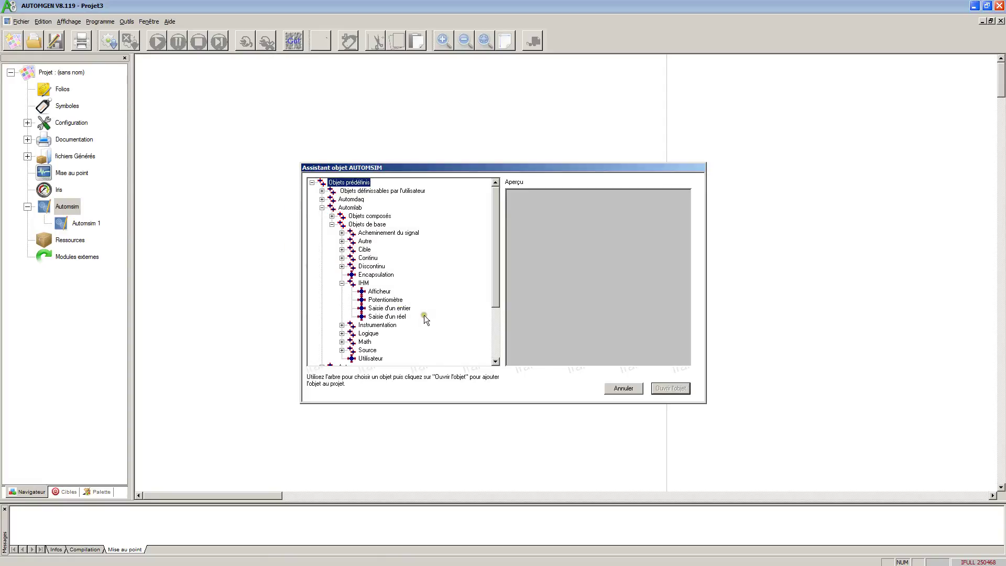
left_click(390, 308)
left_click(662, 388)
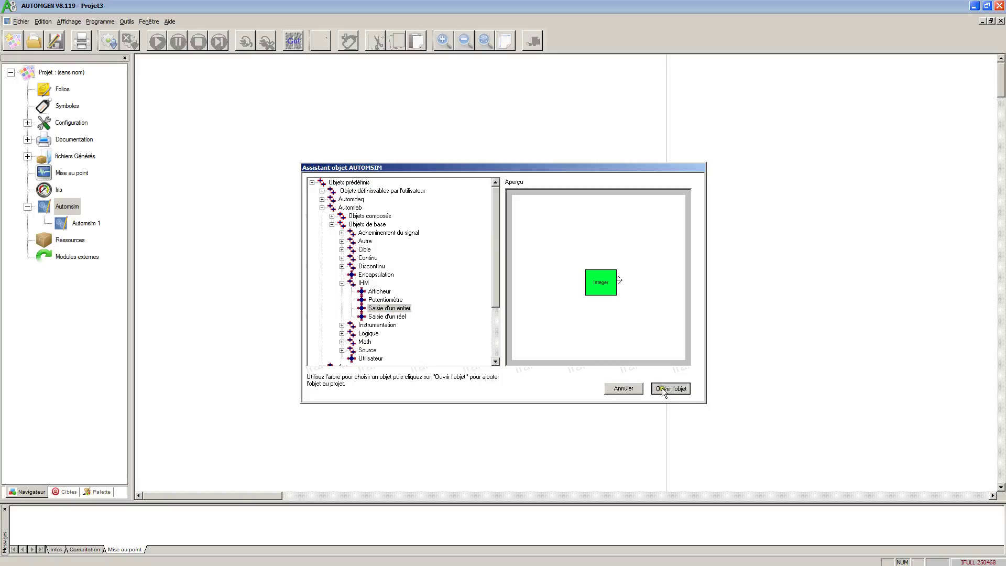
left_click(386, 197)
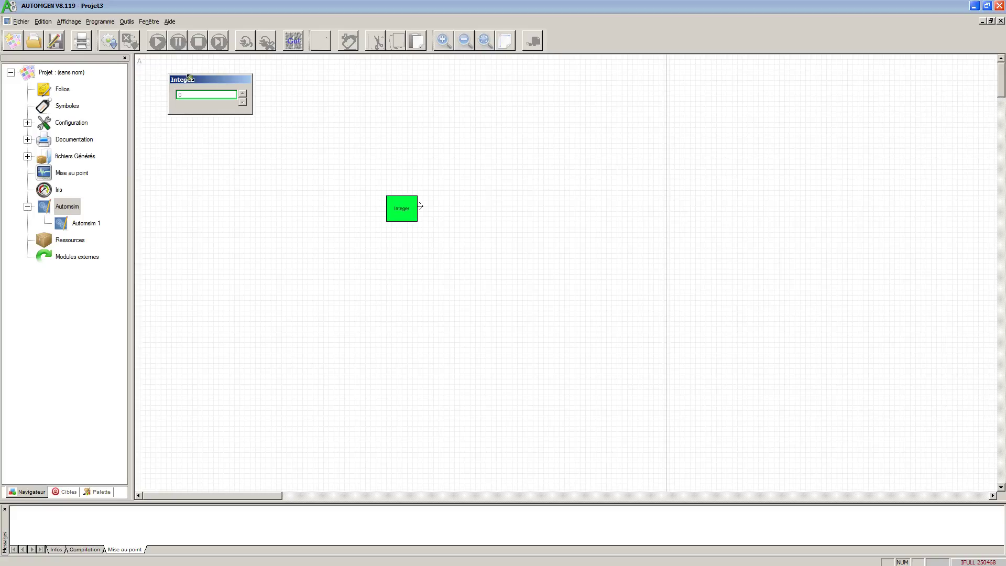
left_click_drag(203, 79, 212, 106)
mouse_move(998, 85)
left_mouse_down()
mouse_move(996, 100)
mouse_move(989, 81)
left_mouse_up()
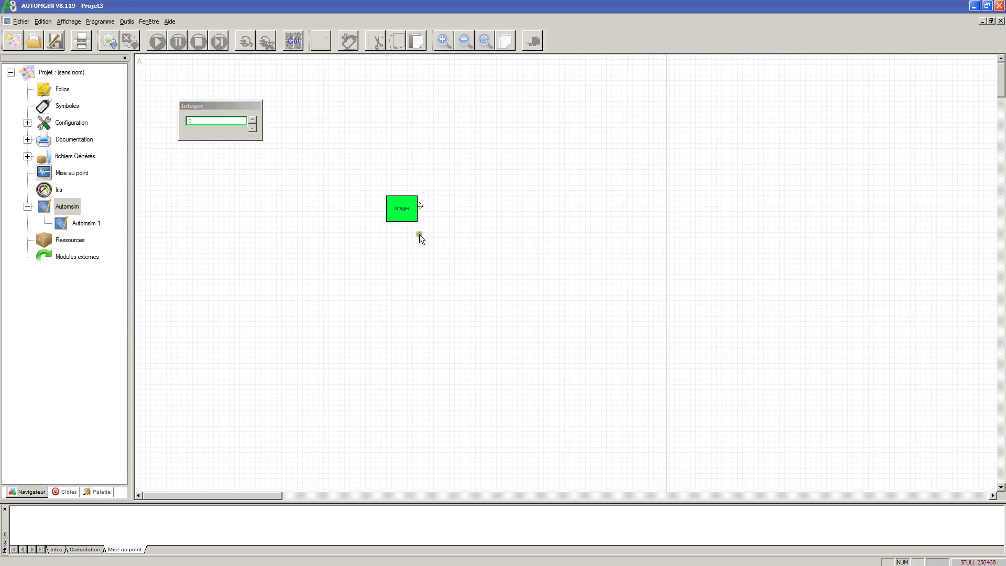
Set the integer entry block's displayed text to "unité centrale et écran"
left_click(411, 215)
right_click(405, 211)
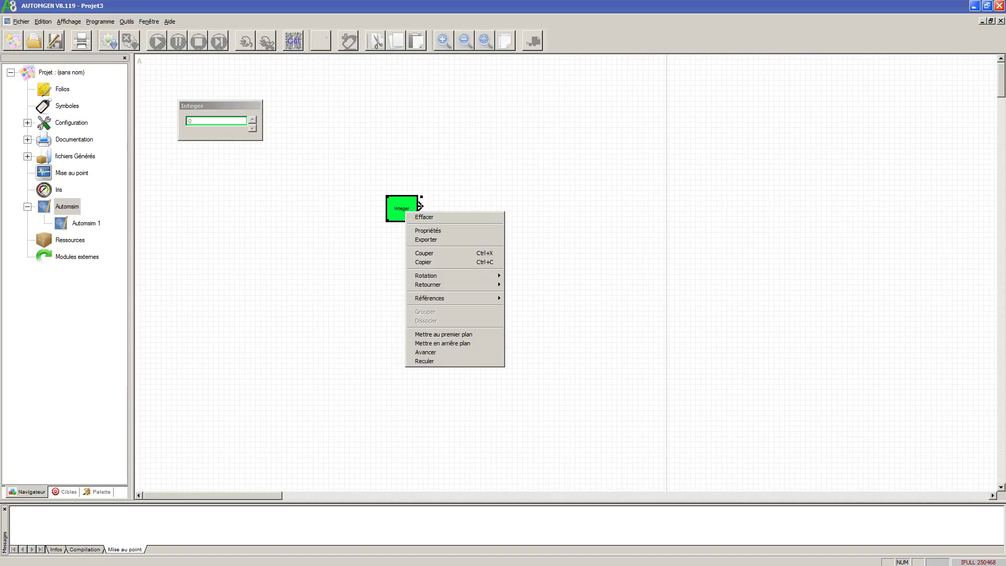
left_click(436, 232)
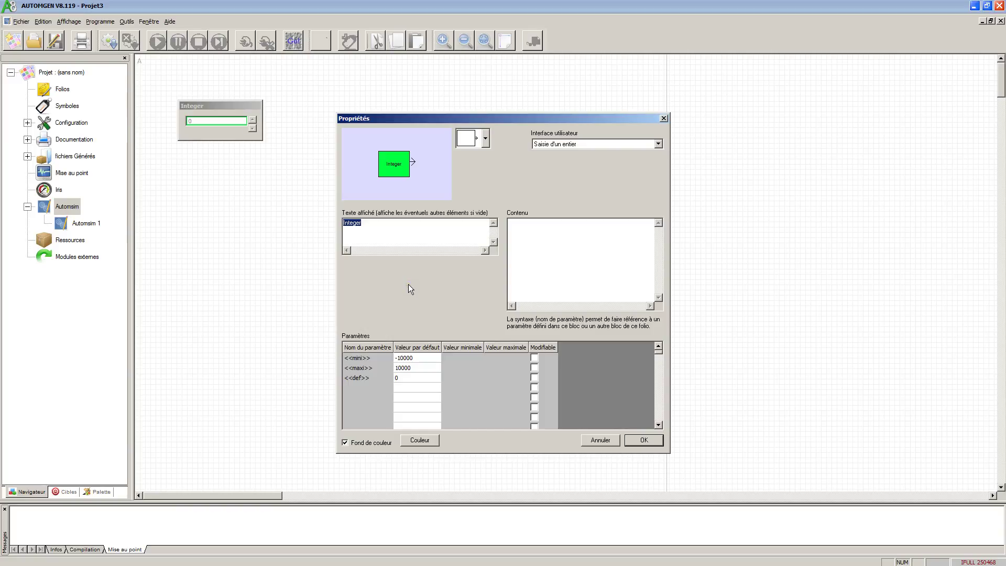
type("unité centrale et écran")
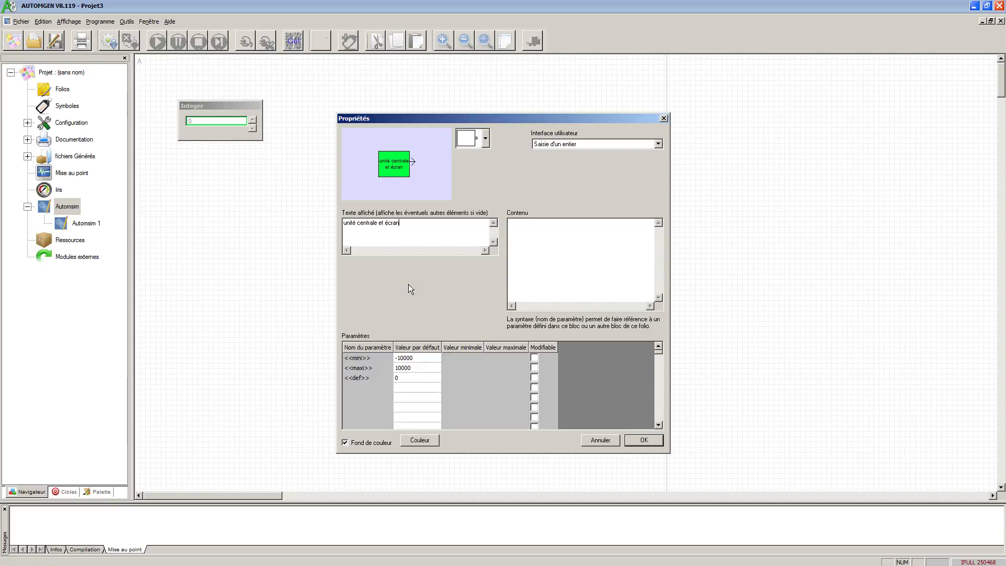
left_click(416, 358)
left_click(658, 440)
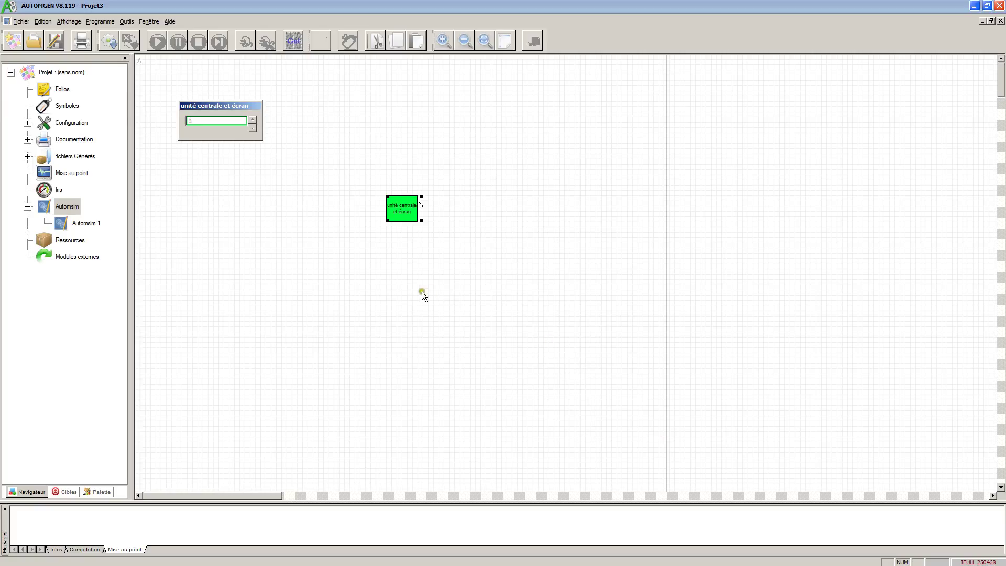
Add a "Saisie d'un réel" block directly below the green integer block
right_click(371, 281)
left_click(376, 286)
left_click(388, 308)
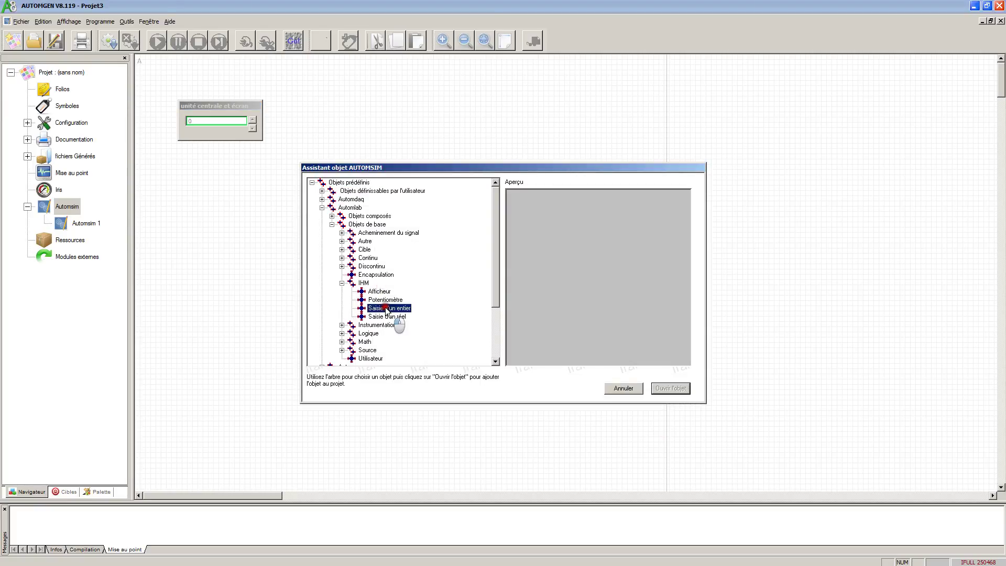
left_click(398, 316)
left_click(670, 389)
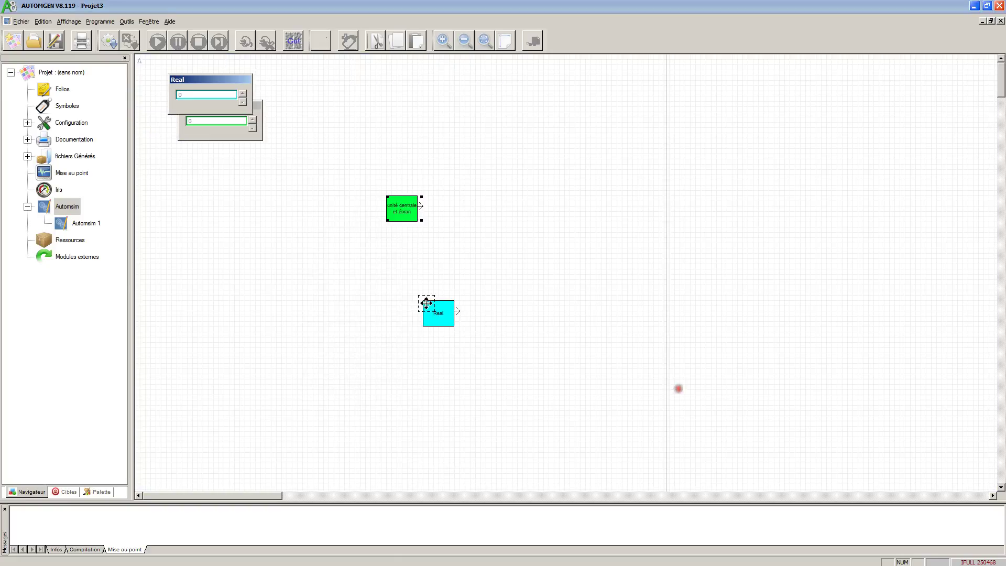
Set the real entry block's displayed text to "Puissance en veille écran (w)" and its mini parameter to 0
right_click(400, 244)
left_click(432, 266)
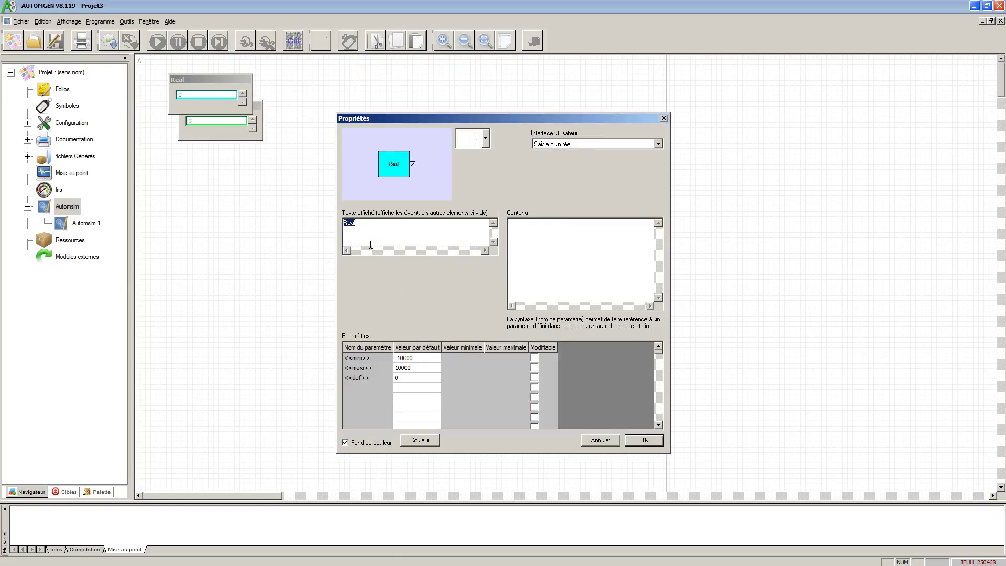
type("Puissance en veill")
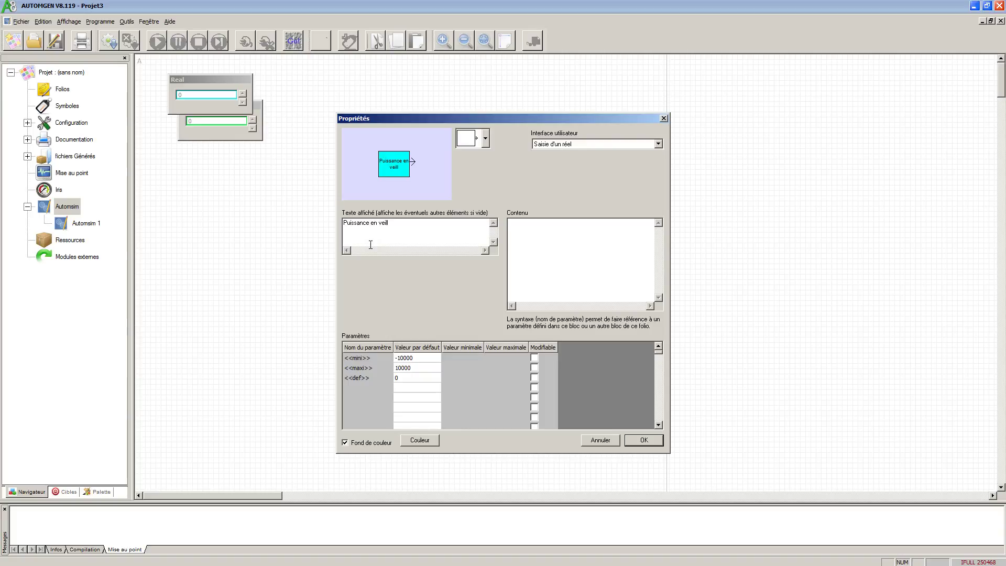
type("e écran (w")
left_click_drag(419, 359, 350, 350)
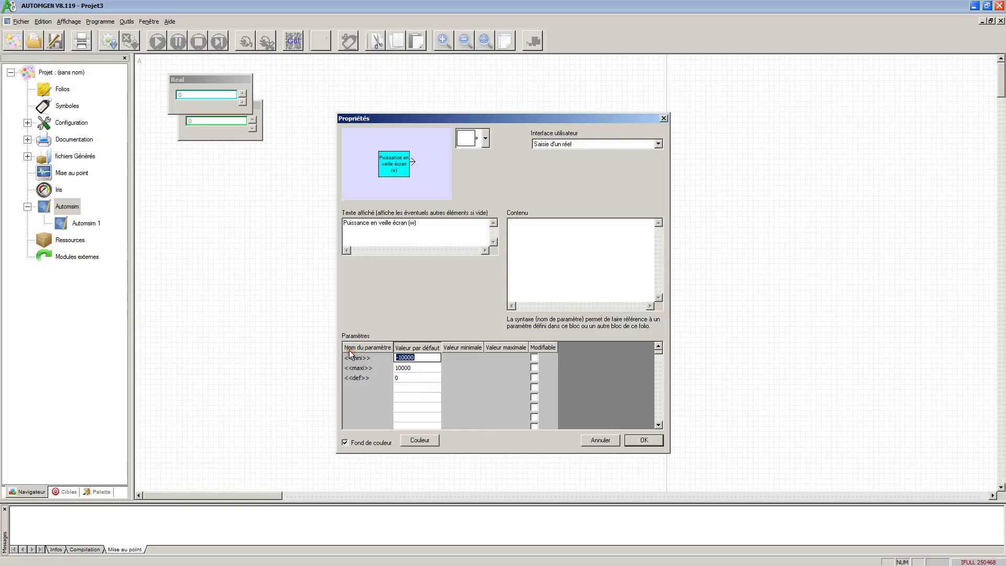
type("0")
left_click(644, 440)
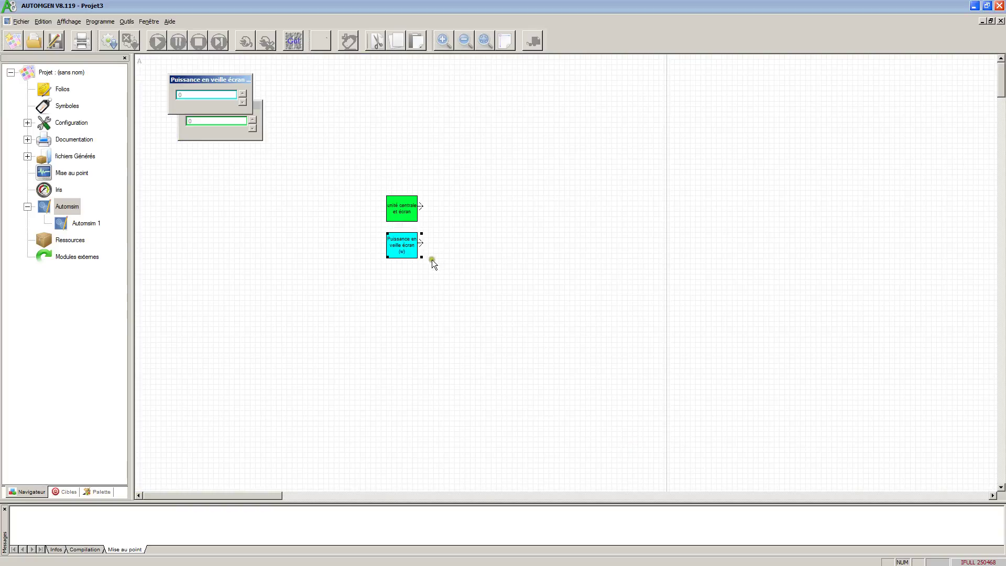
Move the screen standby power entry window below the "unité centrale et écran" window and widen the latter to a similar width
left_click_drag(218, 80, 274, 182)
left_click(257, 116)
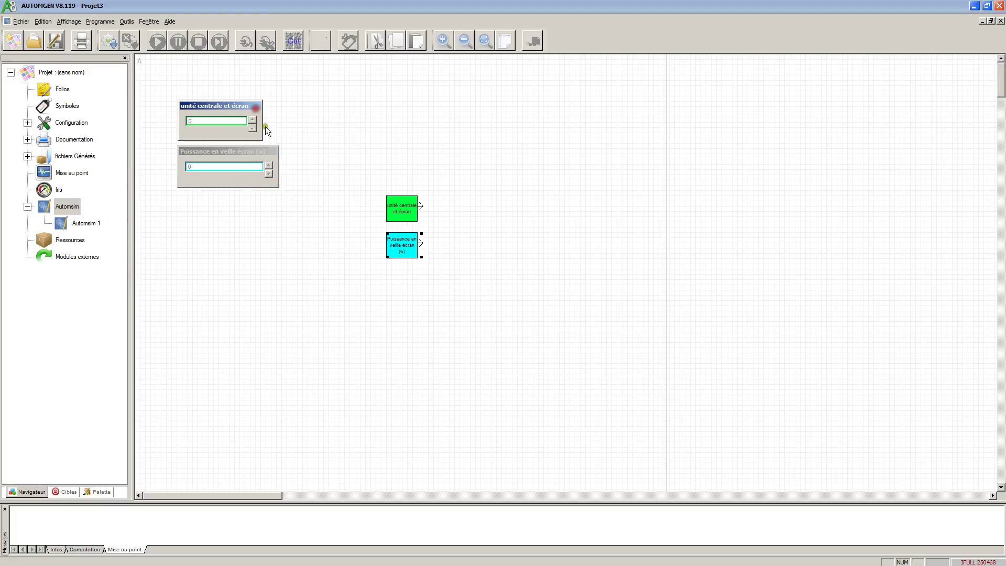
left_click_drag(262, 139, 275, 138)
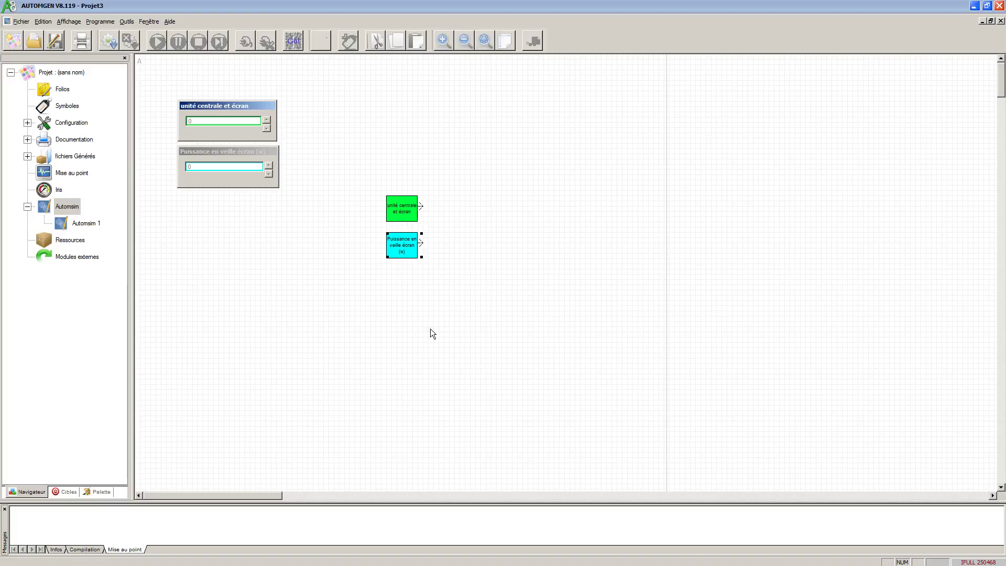
Paste a copy of the "Puissance en veille écran (w)" block directly below the original
left_click(470, 305)
key("ctrl+v")
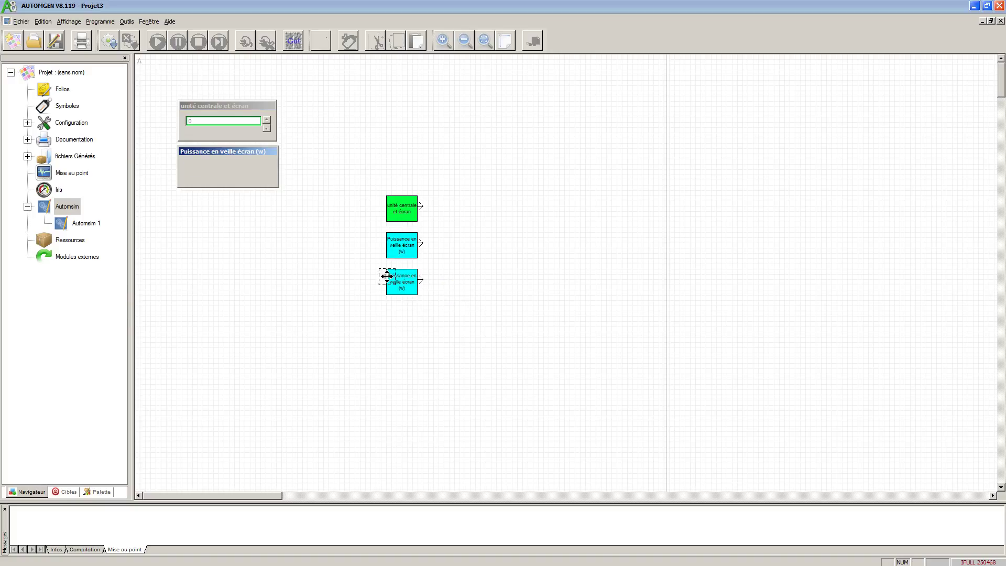
Change the copied block's displayed text to "Puissance en veille uc (w)" and move its entry window below the other two
right_click(398, 281)
left_click(421, 301)
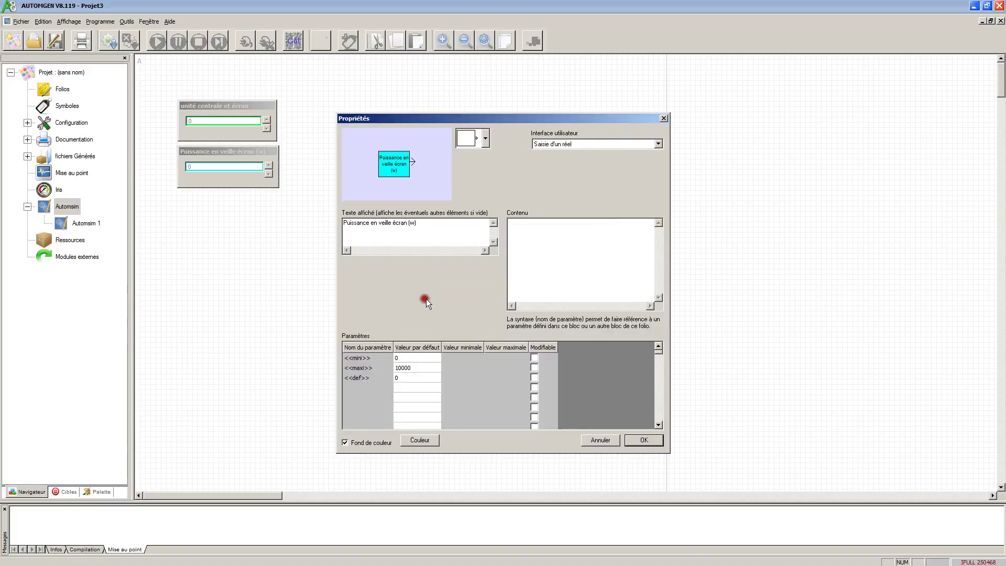
left_click(394, 223)
key("Delete")
key("Delete")
key("Delete")
key("Delete")
key("Delete")
type("u")
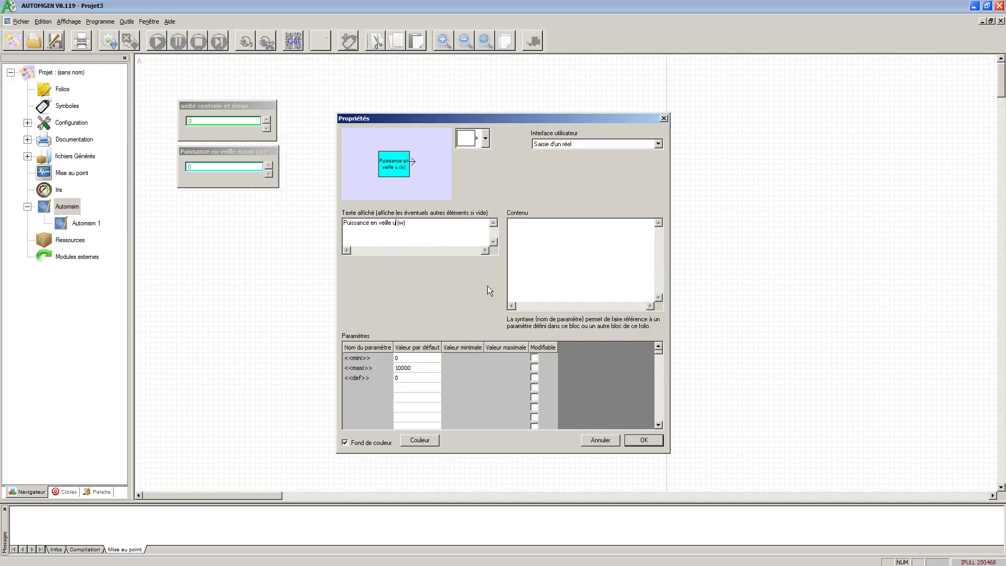
type("c")
left_click(631, 439)
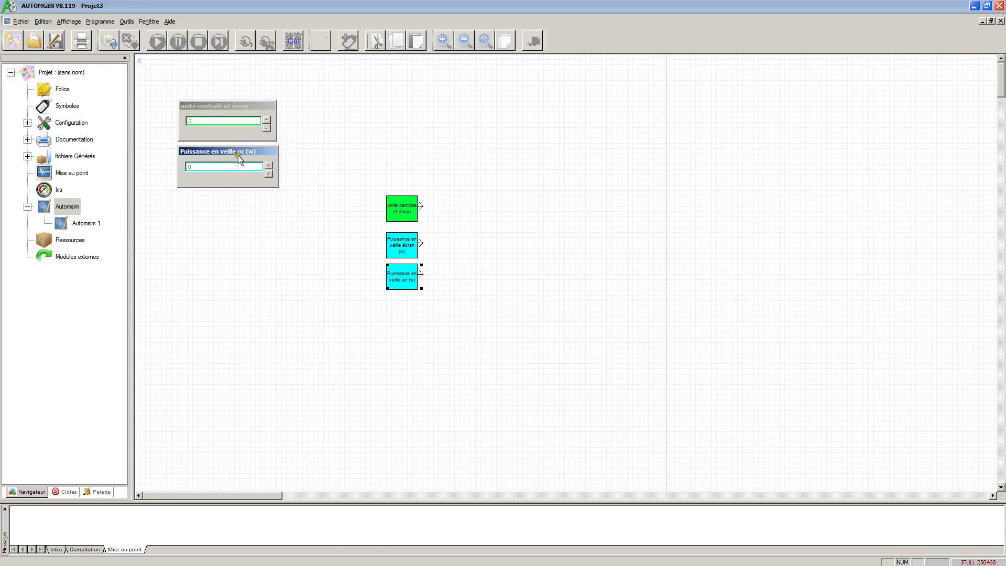
left_click_drag(238, 155, 237, 202)
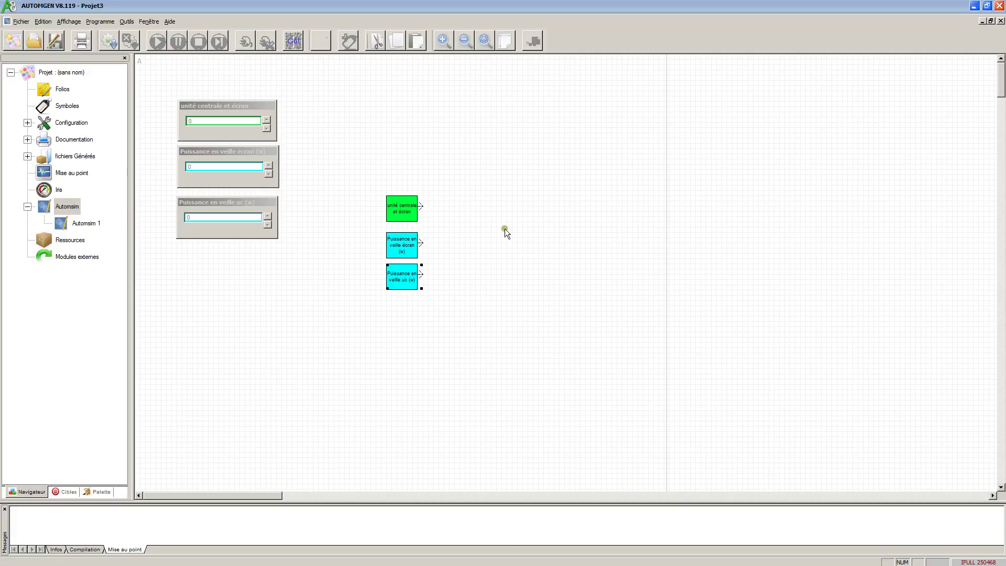
Add a "Potentiomètre" block above and to the right of the existing blocks
right_click(504, 191)
left_click(514, 198)
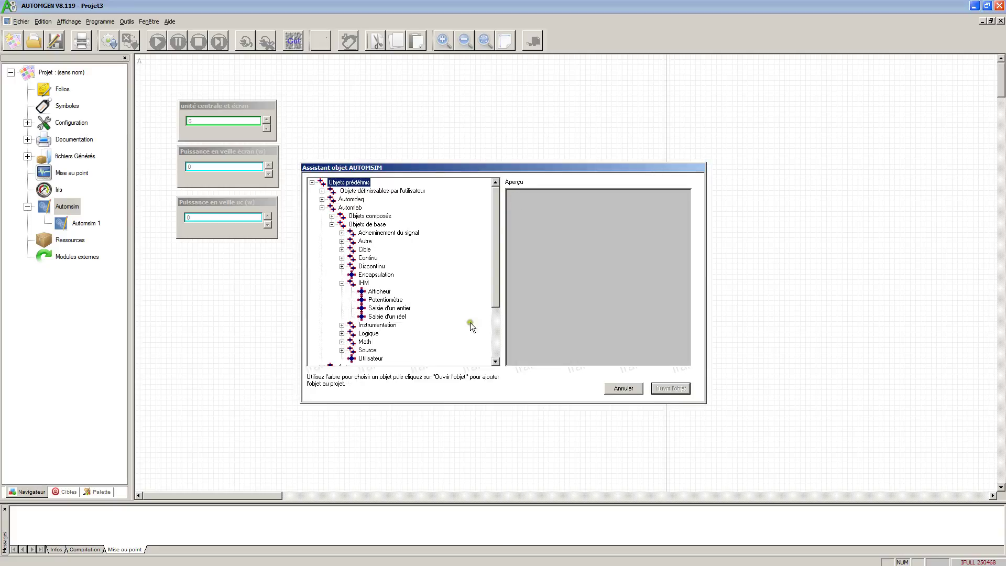
left_click(382, 301)
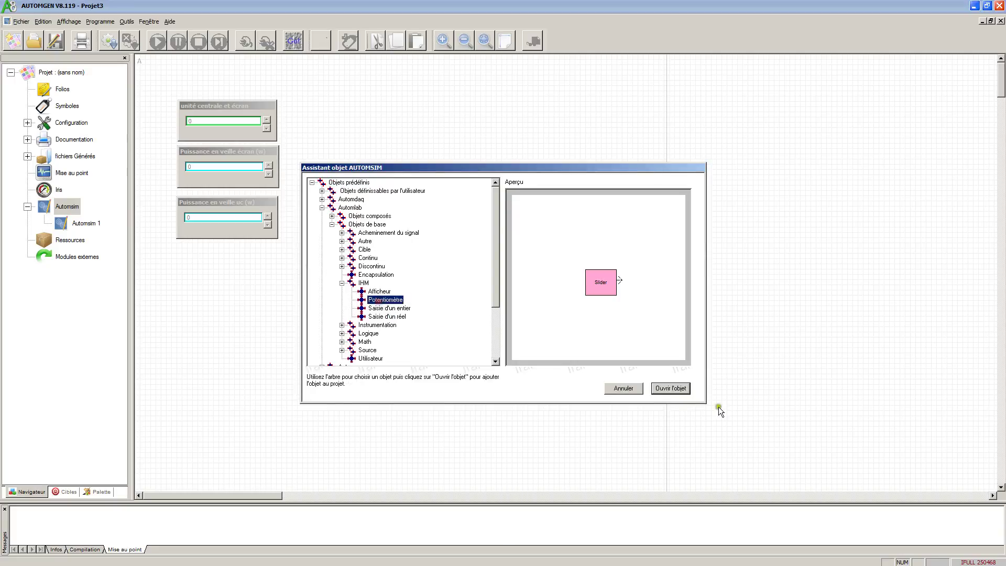
left_click(662, 387)
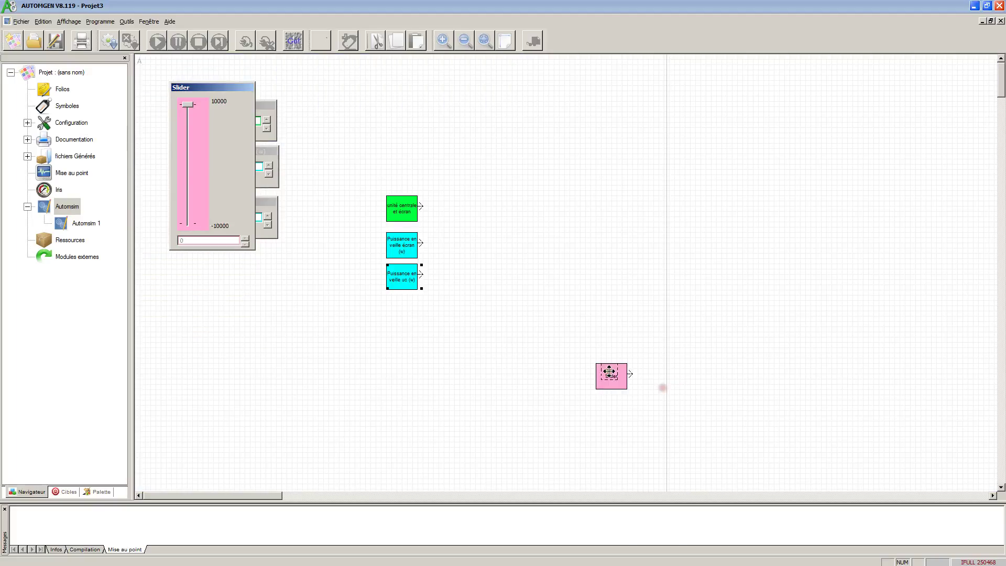
left_click(460, 122)
Set the slider block's displayed text to "Heure de veille par an"
right_click(476, 143)
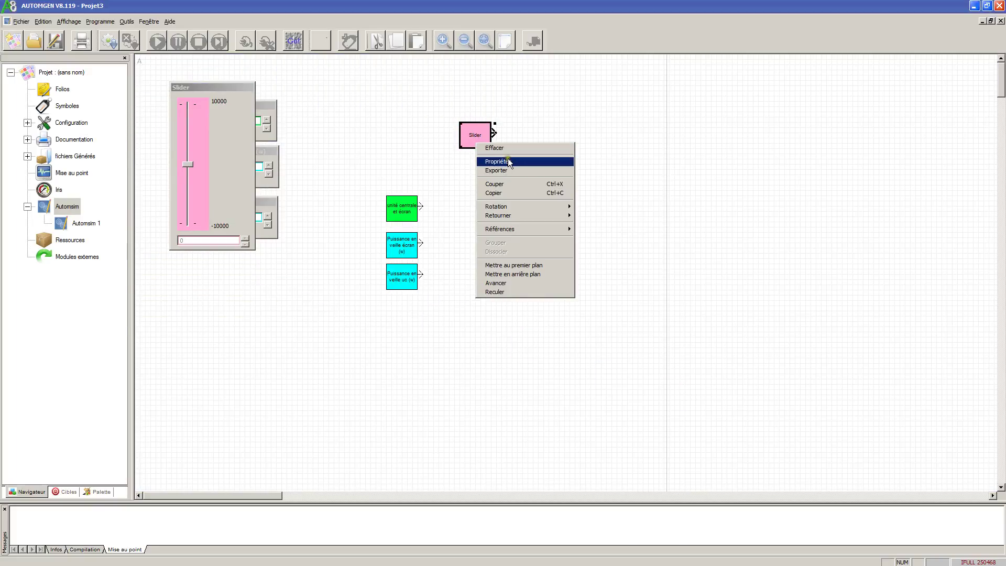
left_click(507, 159)
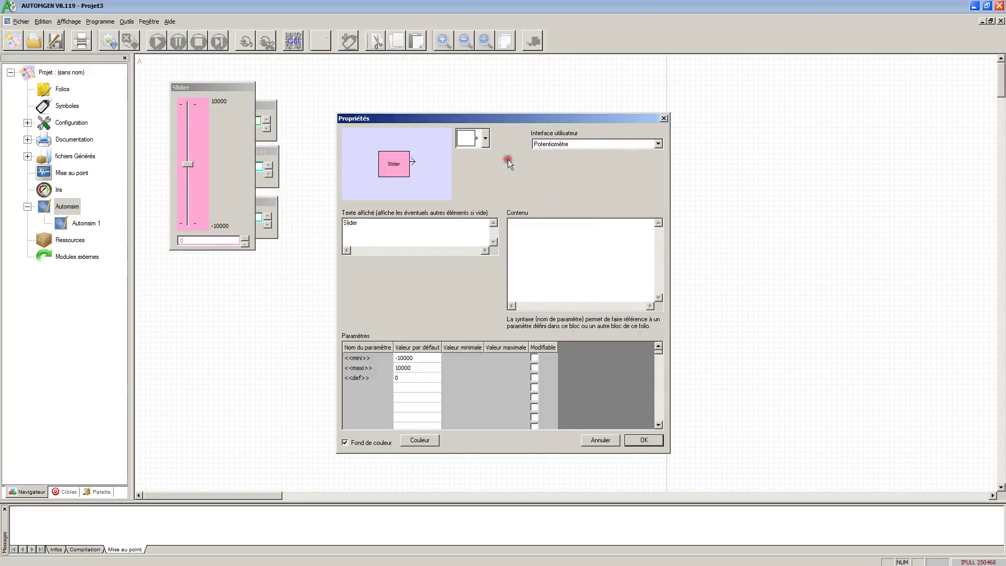
left_click_drag(383, 221, 309, 236)
type("Heure de veille par an")
Set the slider block's mini parameter to 0 and its maxi parameter to 6000
key("BackSpace")
key("BackSpace")
key("BackSpace")
key("BackSpace")
key("BackSpace")
key("BackSpace")
type("0")
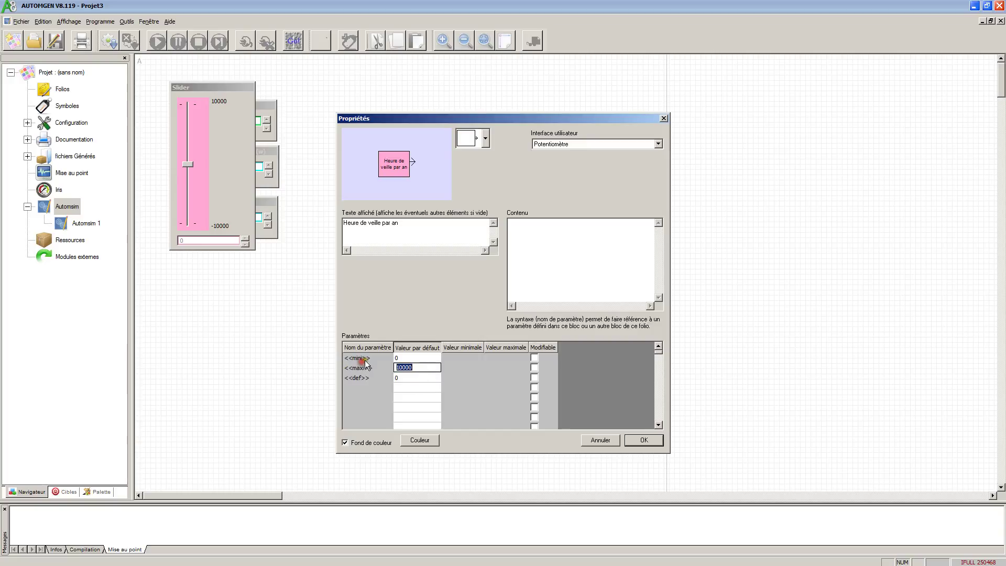
type("6000")
key("Return")
left_click(652, 441)
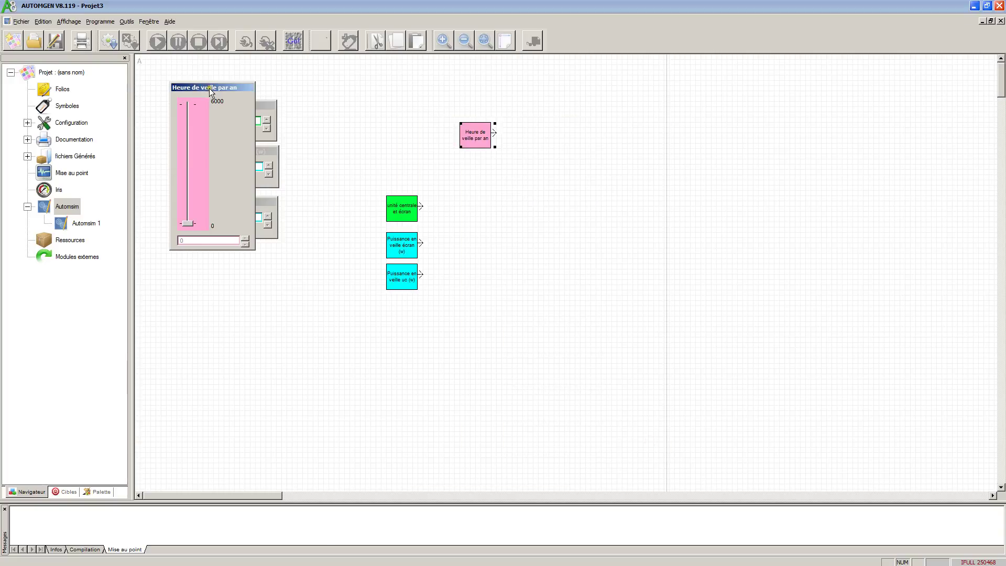
Place the slider window beside the three entry windows and shift all four blocks together further right to clear it
left_click_drag(209, 88, 333, 105)
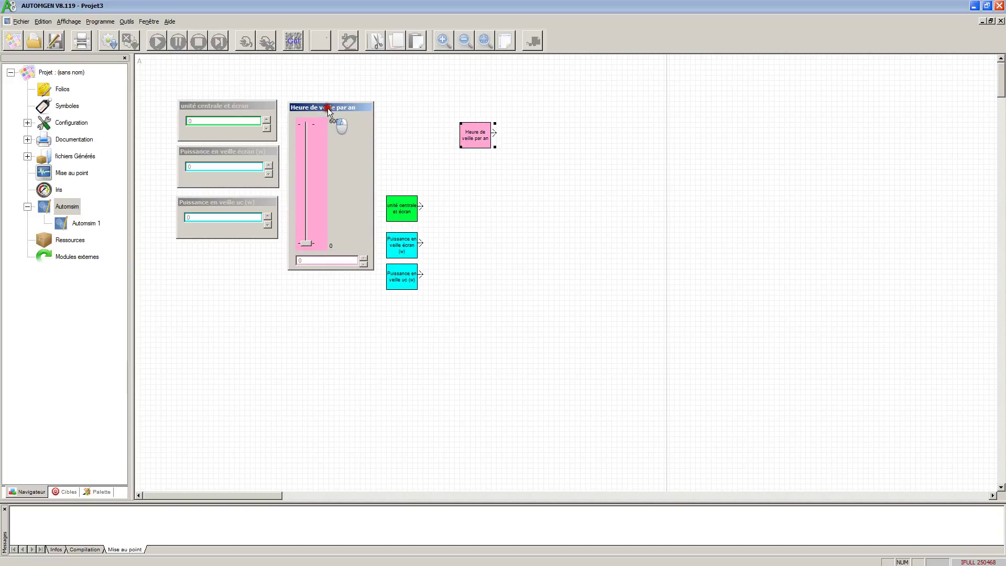
left_click_drag(391, 93, 416, 335)
left_click(473, 139, "shift")
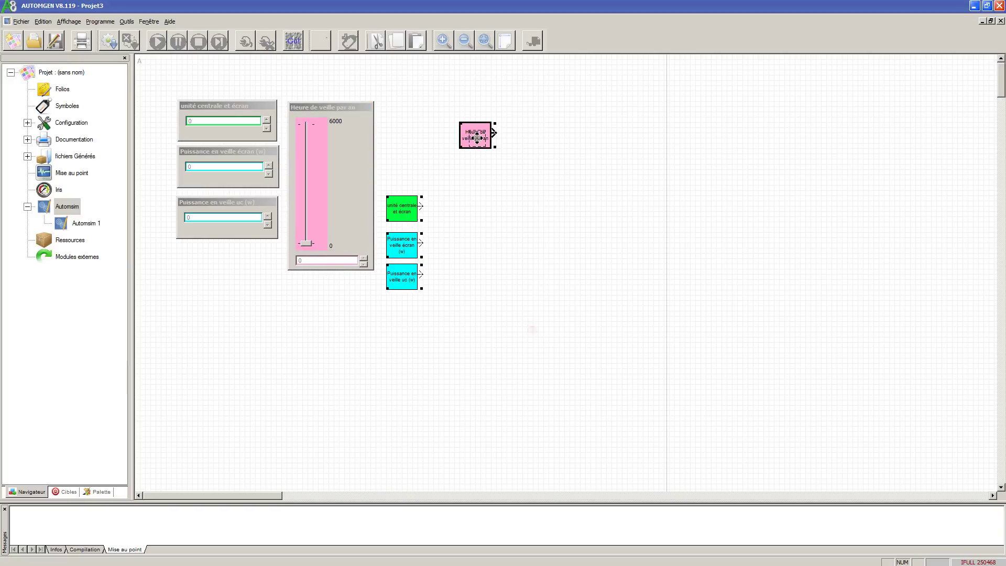
left_click_drag(473, 139, 536, 159)
left_click(570, 206)
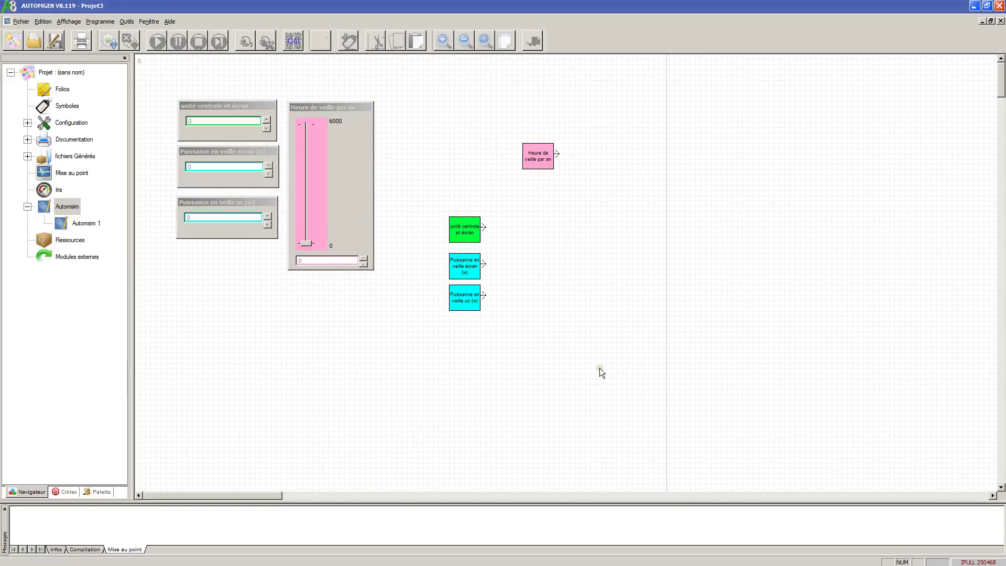
left_click(619, 328)
Add an "Additionneur" math block to the right of the two standby power blocks
right_click(546, 263)
left_click(555, 270)
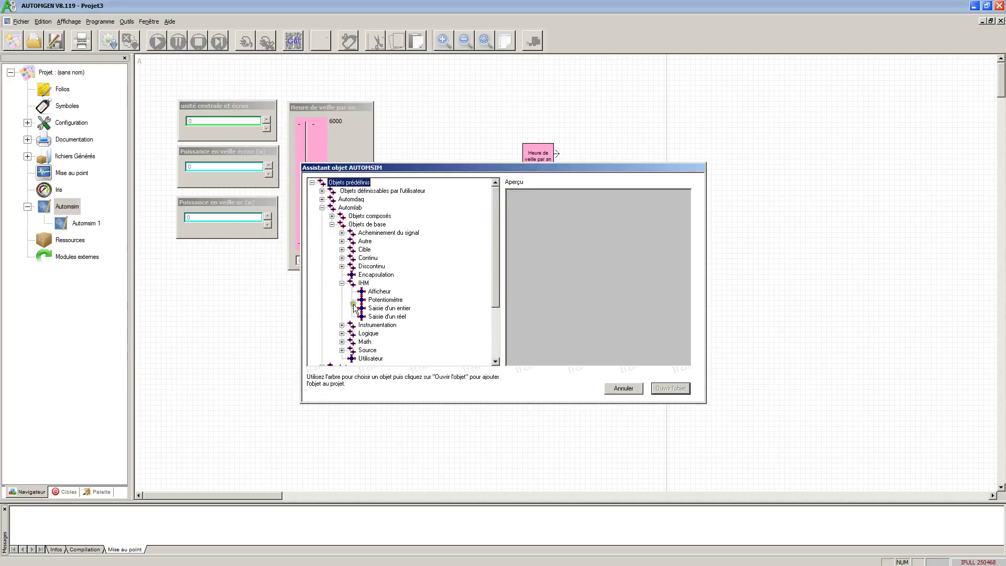
left_click(342, 342)
left_click(375, 250)
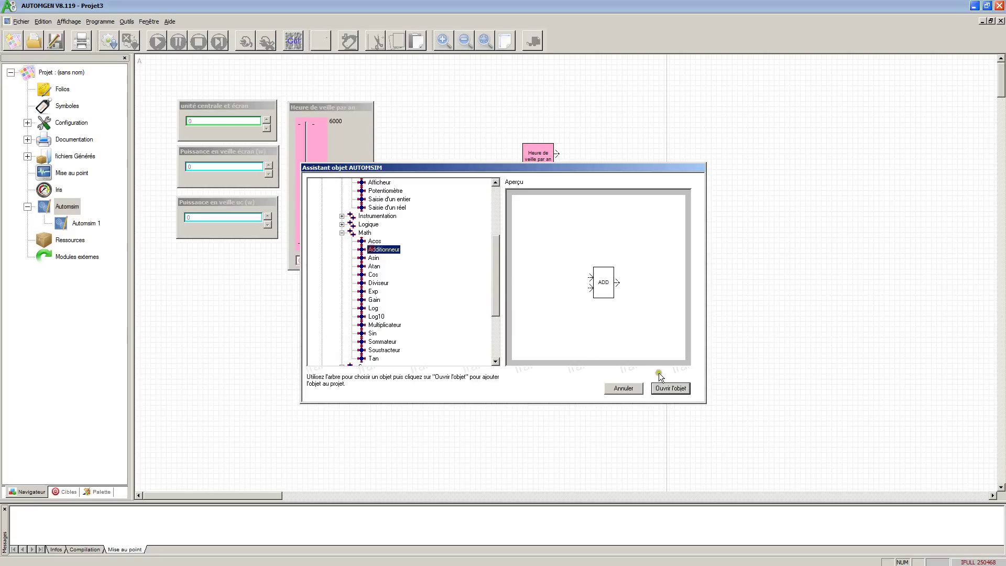
left_click(670, 388)
left_click(508, 268)
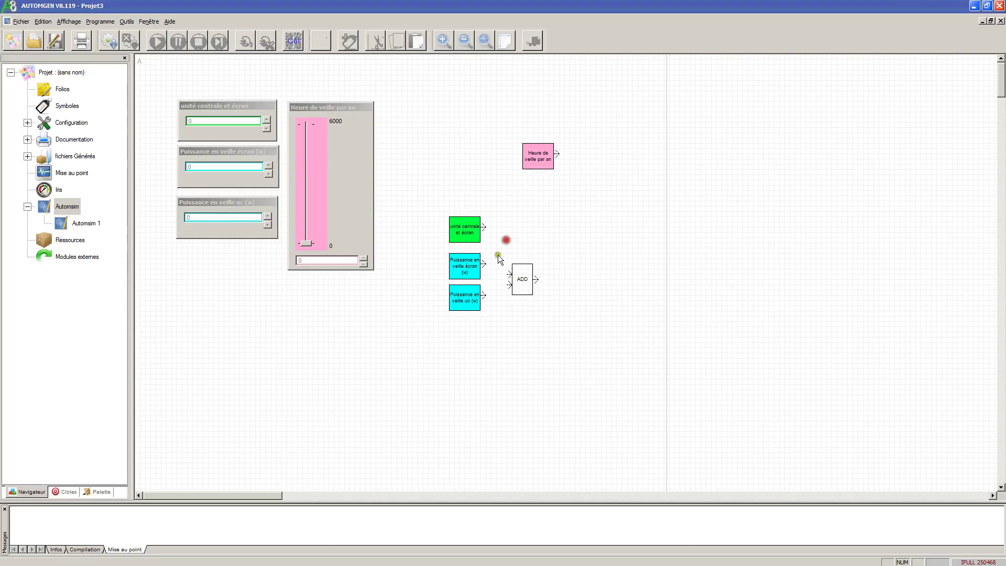
Wire both standby power blocks to the adder's inputs, then move the quantity block higher and the standby hours block just above the adder
left_click_drag(482, 264, 507, 286)
left_click_drag(464, 228, 461, 145)
left_click_drag(540, 158, 523, 230)
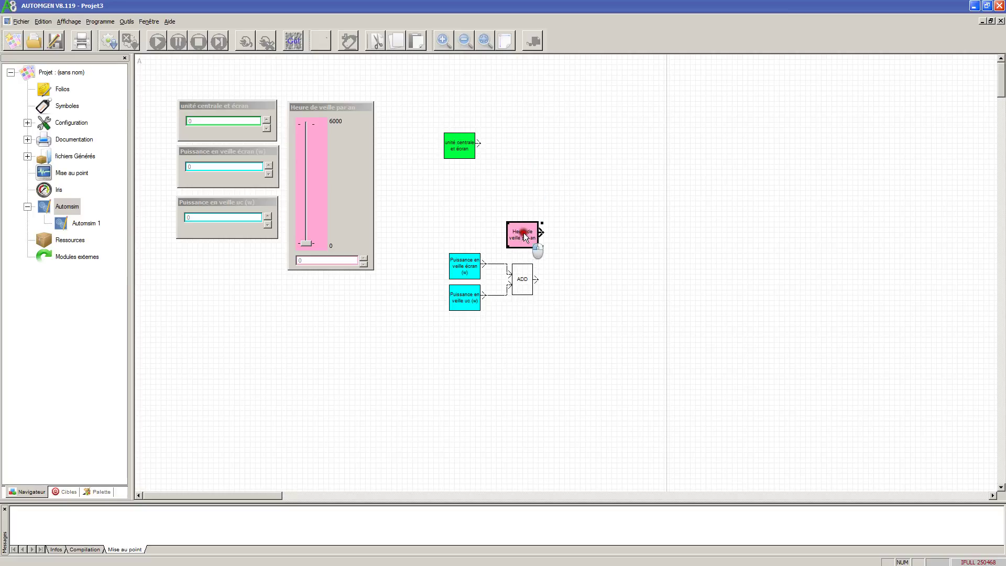
Add a "Multiplicateur" math block after the adder and connect the adder and standby hours outputs to its inputs
right_click(613, 274)
left_click(623, 281)
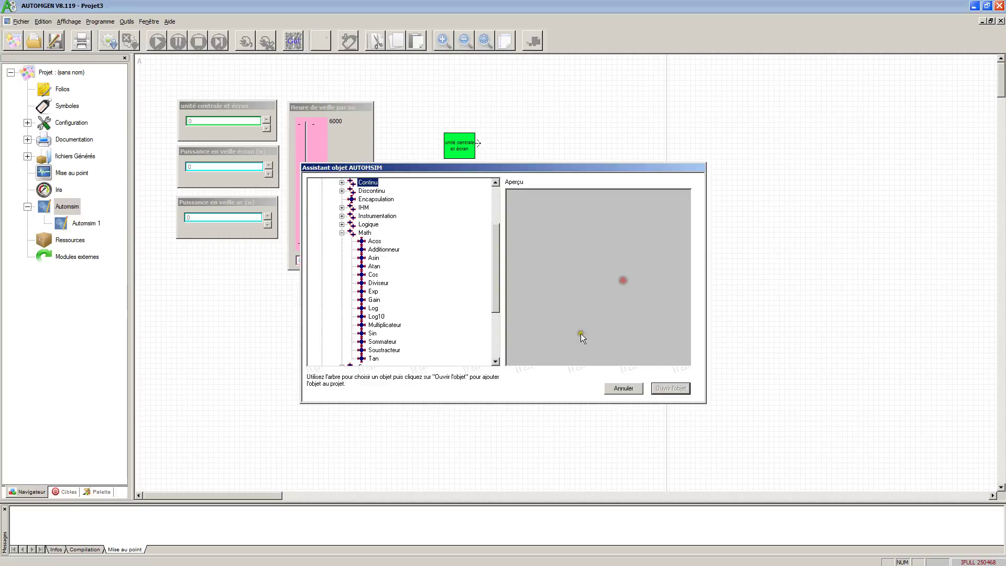
left_click(385, 324)
left_click(669, 388)
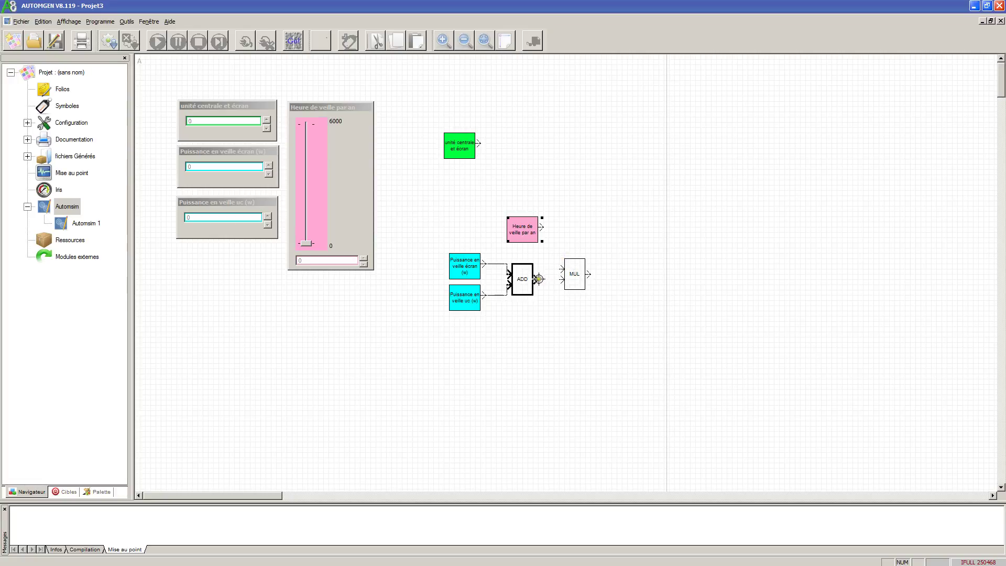
left_click_drag(536, 279, 542, 227)
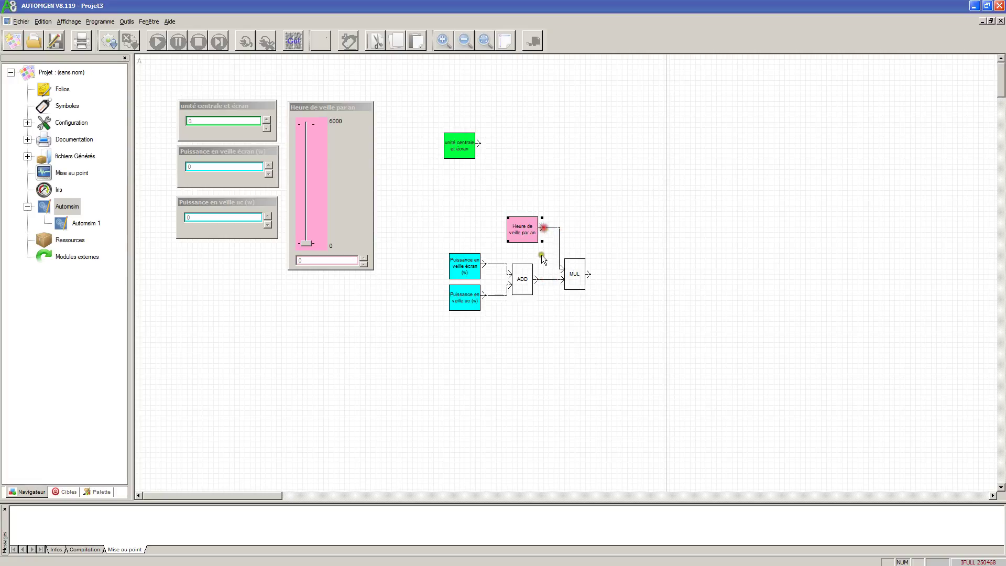
Duplicate the multiplier and feed the copy from the first multiplier and the "unité centrale et écran" block, moved above it
left_click_drag(477, 177, 628, 220)
left_click(583, 272)
key("ctrl+c")
key("ctrl+v")
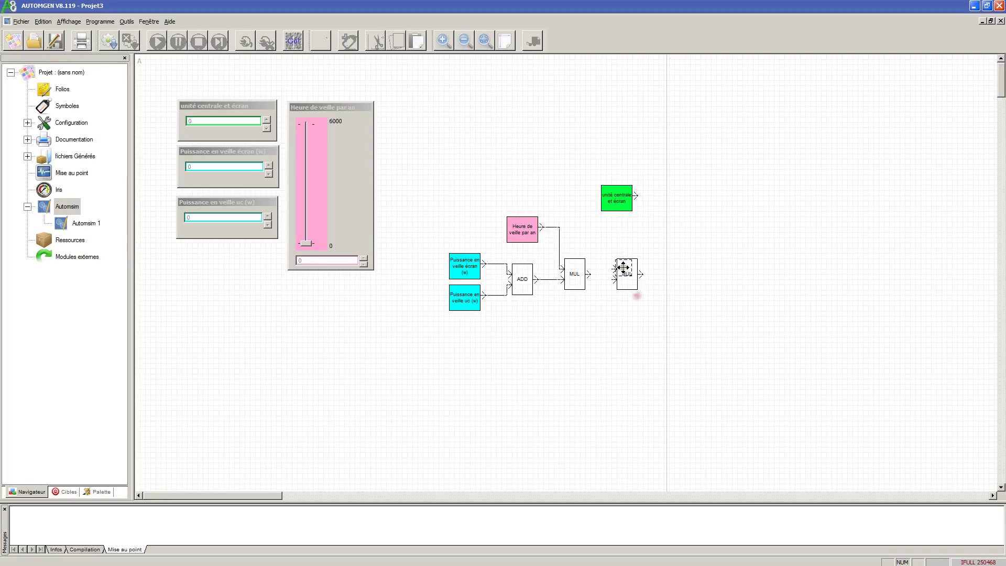
left_click(614, 260)
left_click_drag(589, 274, 618, 274)
left_click_drag(624, 210, 617, 263)
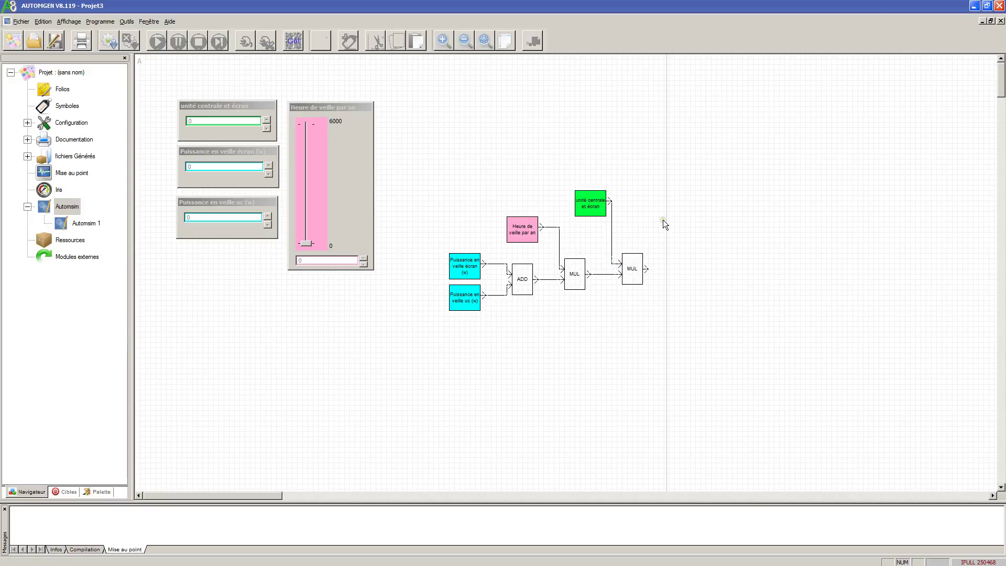
Add an "Afficheur" block from the IHM category and attach it to the second multiplier's output
right_click(682, 217)
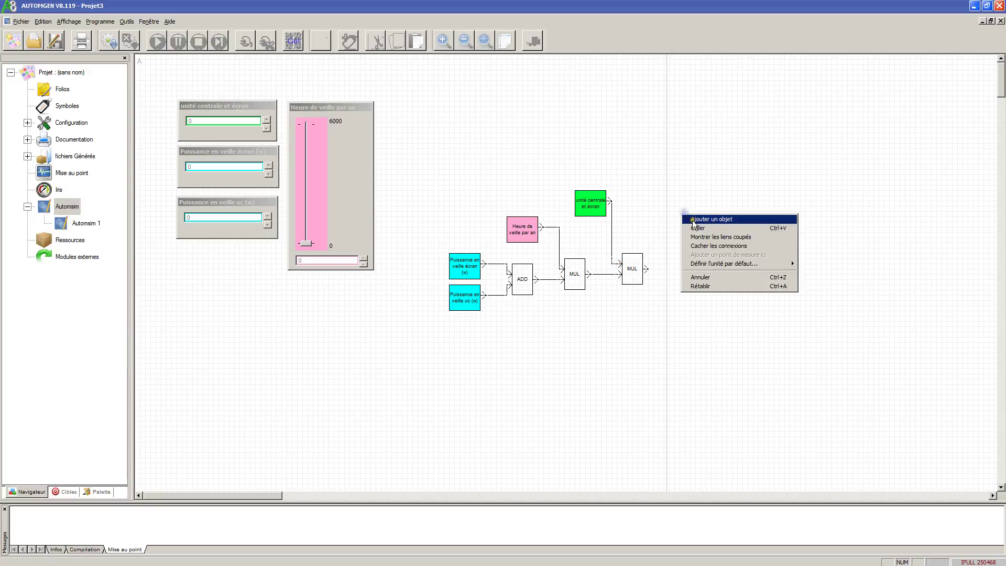
left_click(689, 219)
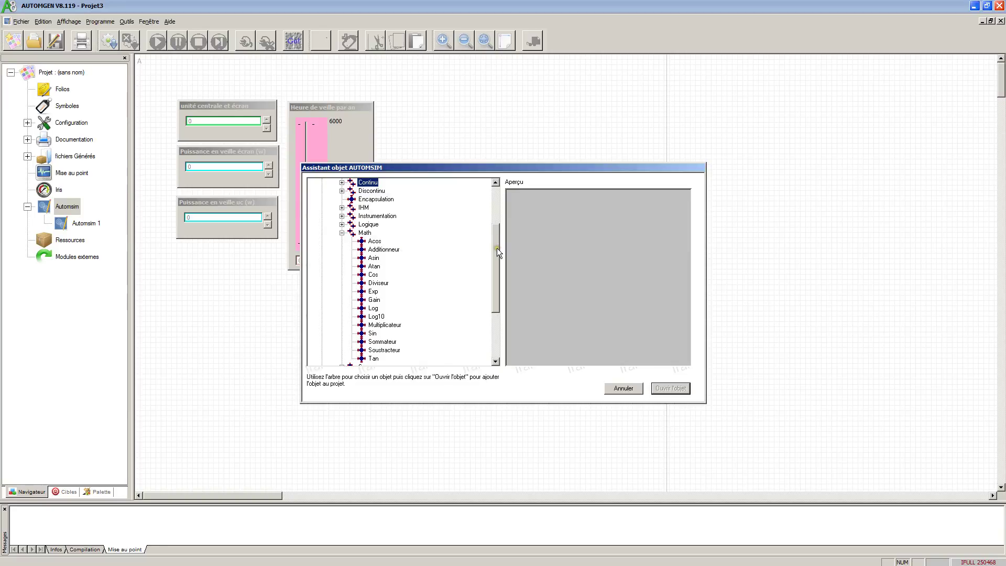
left_click(341, 208)
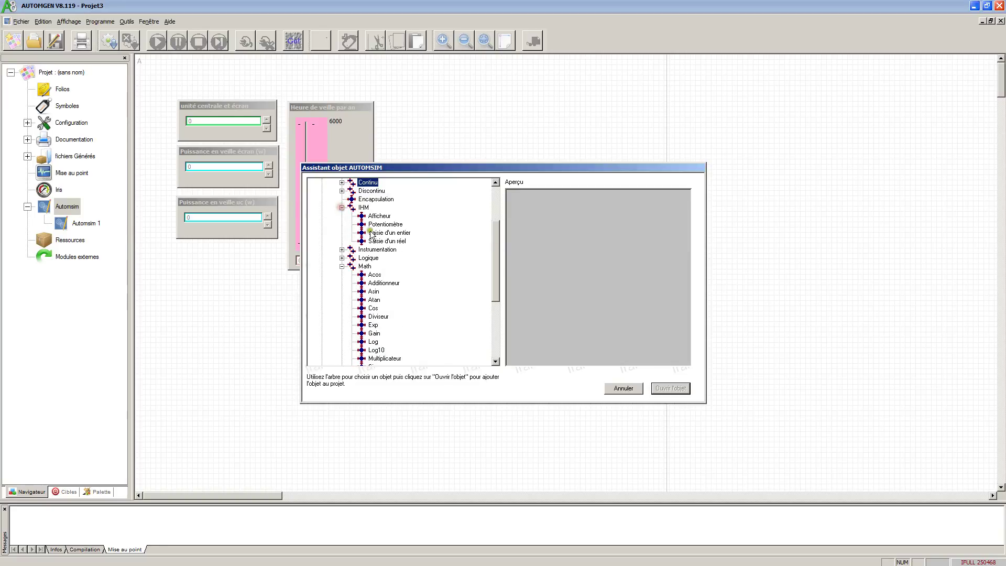
left_click(377, 217)
left_click(679, 389)
left_click_drag(684, 372, 658, 283)
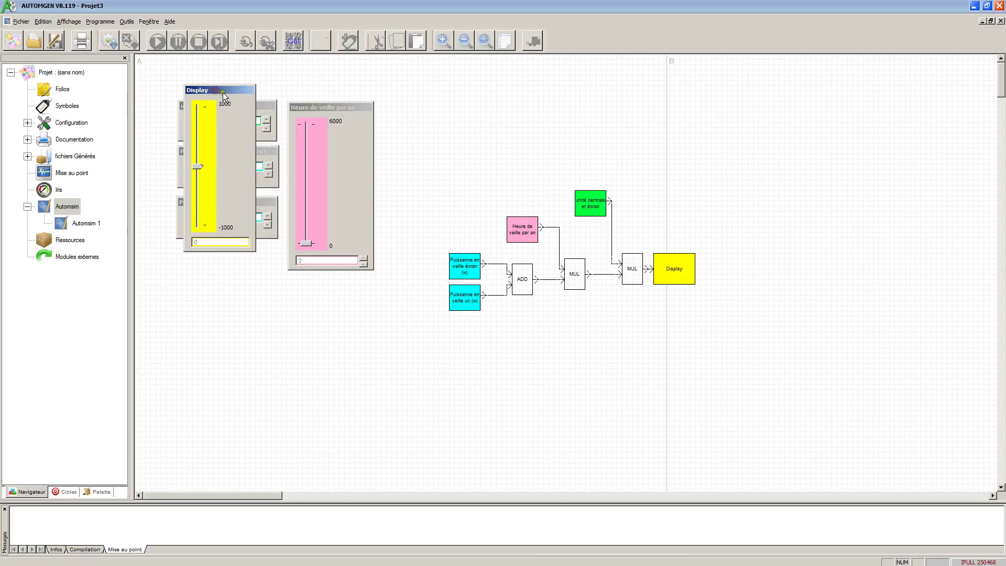
Shift the whole block diagram further right and place the display window beside the standby hours slider window
left_click_drag(214, 93, 383, 324)
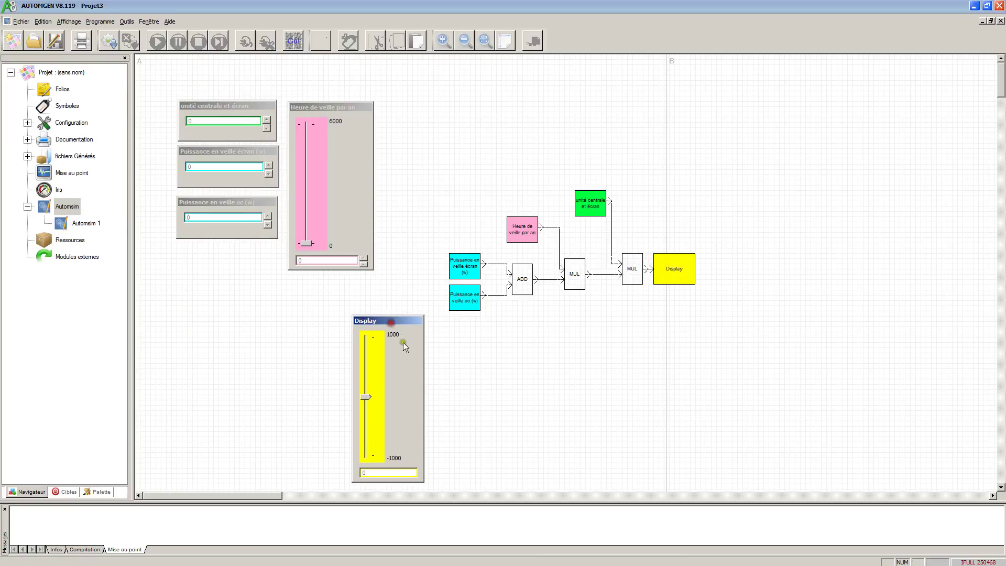
left_click_drag(431, 138, 817, 362)
left_click_drag(681, 269, 775, 265)
left_click_drag(409, 330, 487, 128)
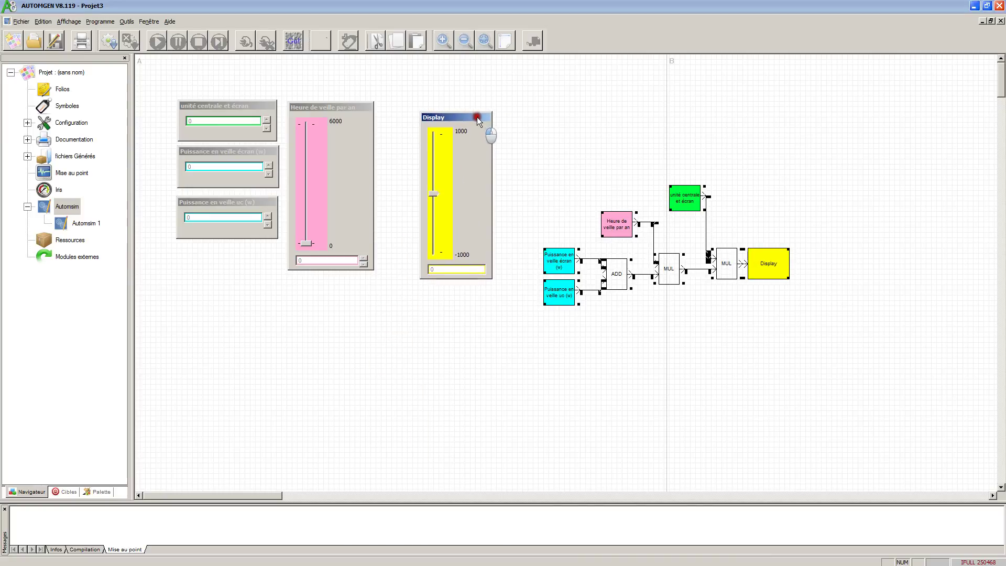
Set the display block's displayed text to "Consommation annuelle (kwh)"
right_click(765, 260)
left_click(780, 283)
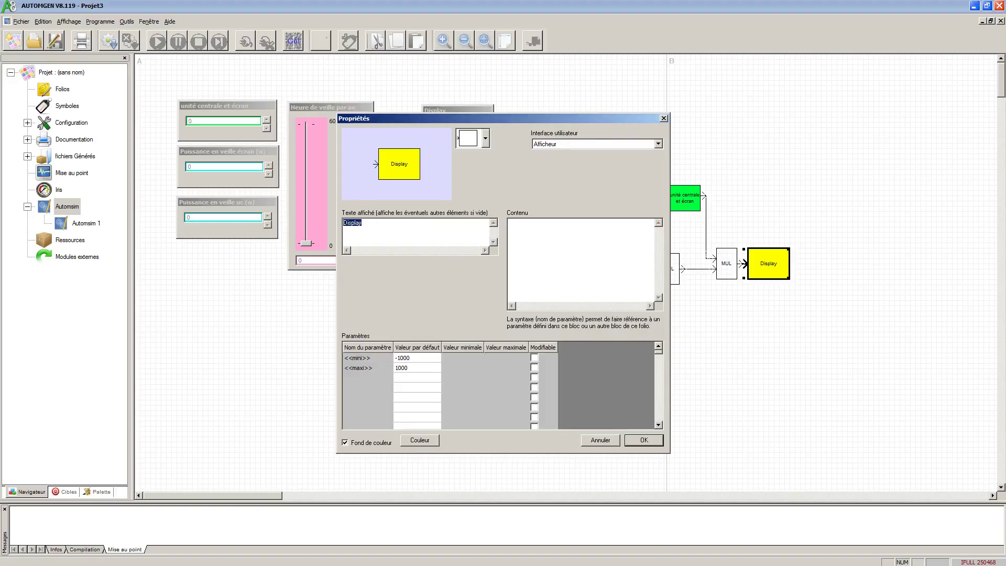
type("Consommation annuelle (kw")
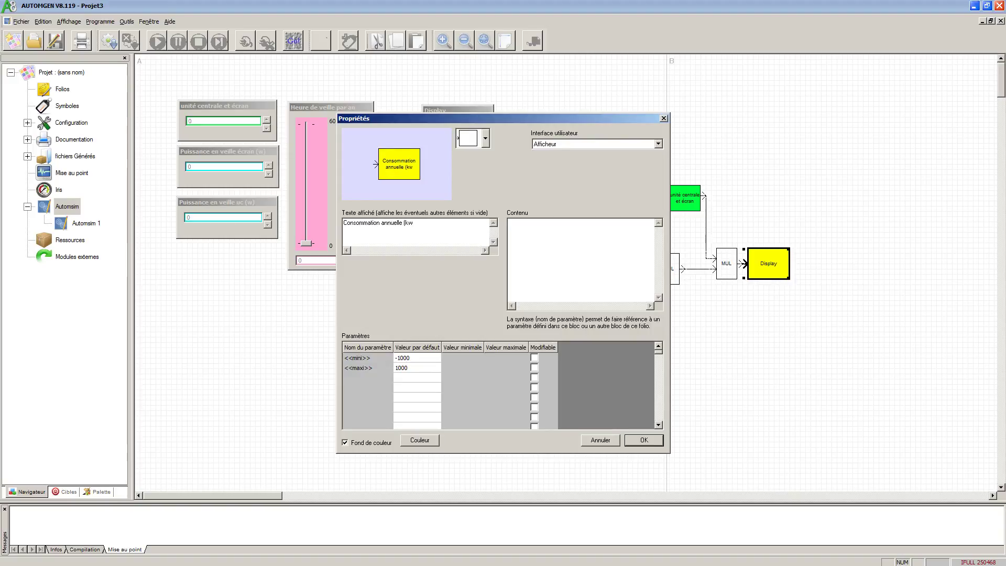
type("h)")
key("Return")
key("BackSpace")
Set the display block's mini parameter to 0 and its maxi parameter to 4.6e+7
left_click(417, 357)
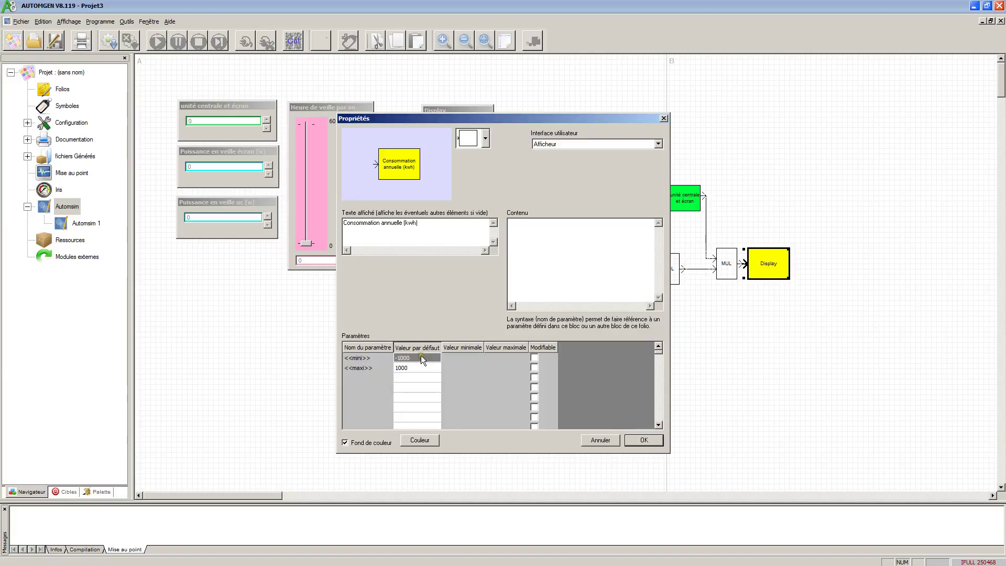
type("0")
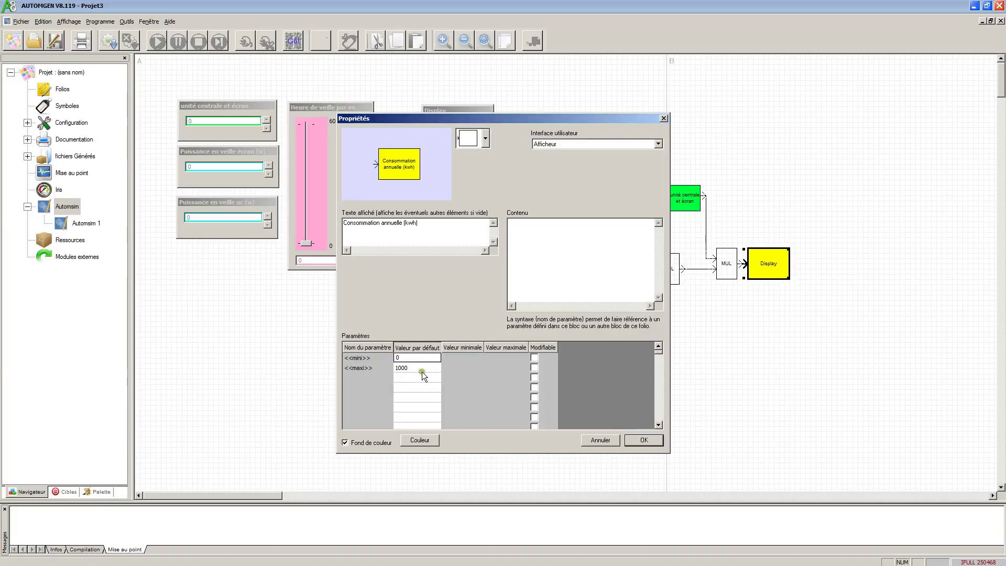
left_click(385, 368)
type("1.6e+7")
left_click(650, 439)
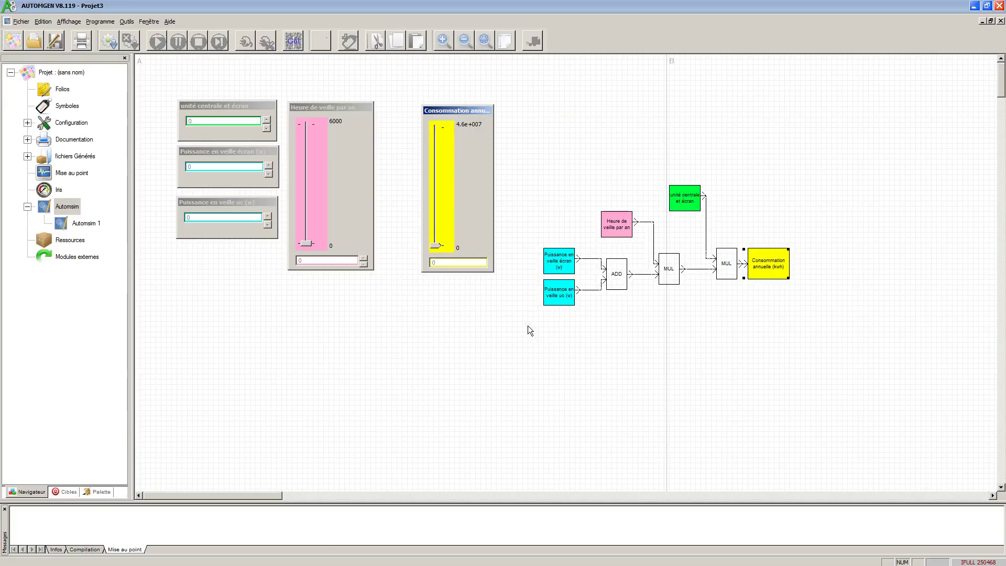
left_click(487, 404)
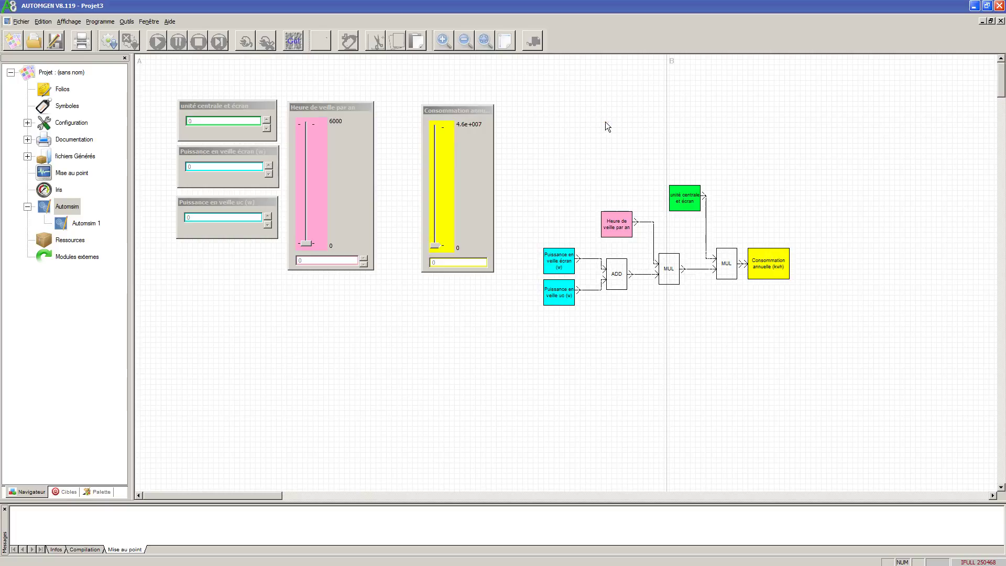
Start the simulation and enter 1500 for "unité centrale et écran" and 2.4 for the screen standby power
left_click(294, 40)
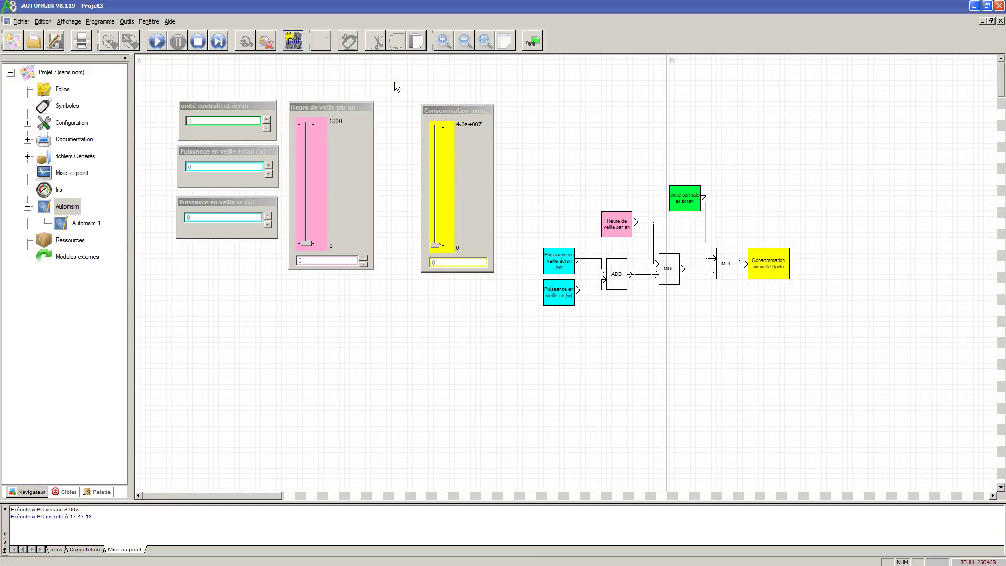
left_click(216, 120)
type("1500")
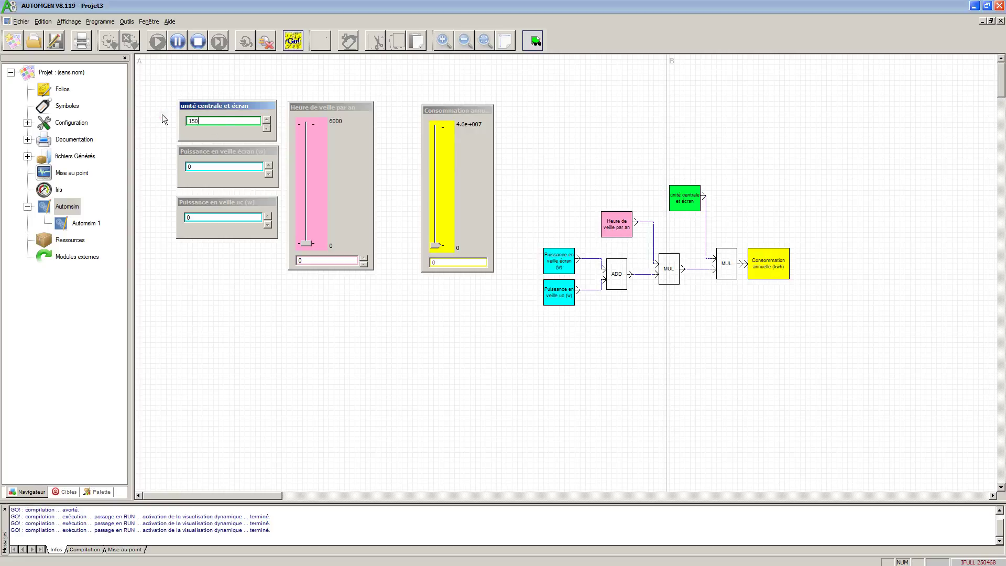
left_click(228, 166)
double_click(188, 167)
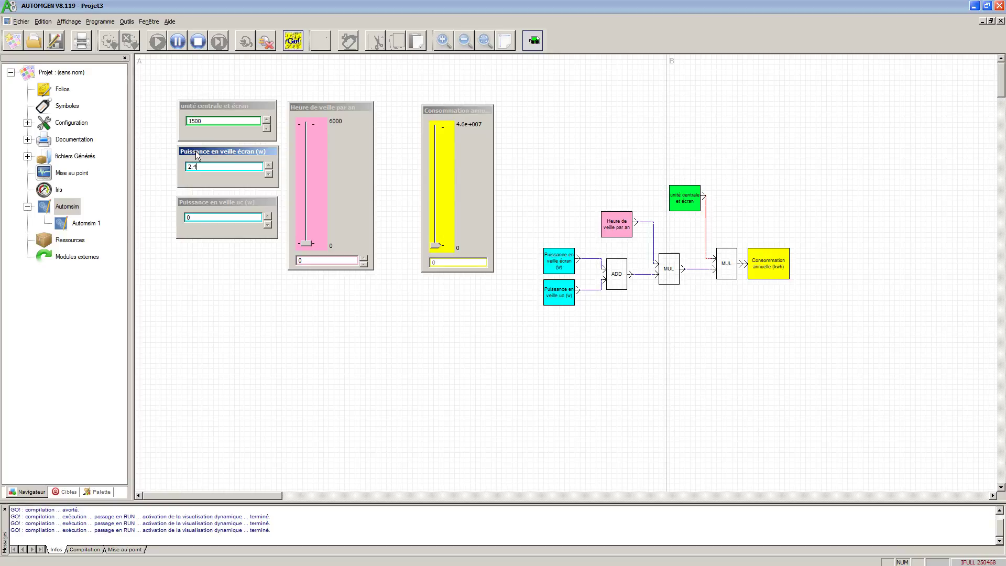
Set the central unit's standby power to 1.5 and raise the yearly standby hours slider to about 5418
left_click(216, 217)
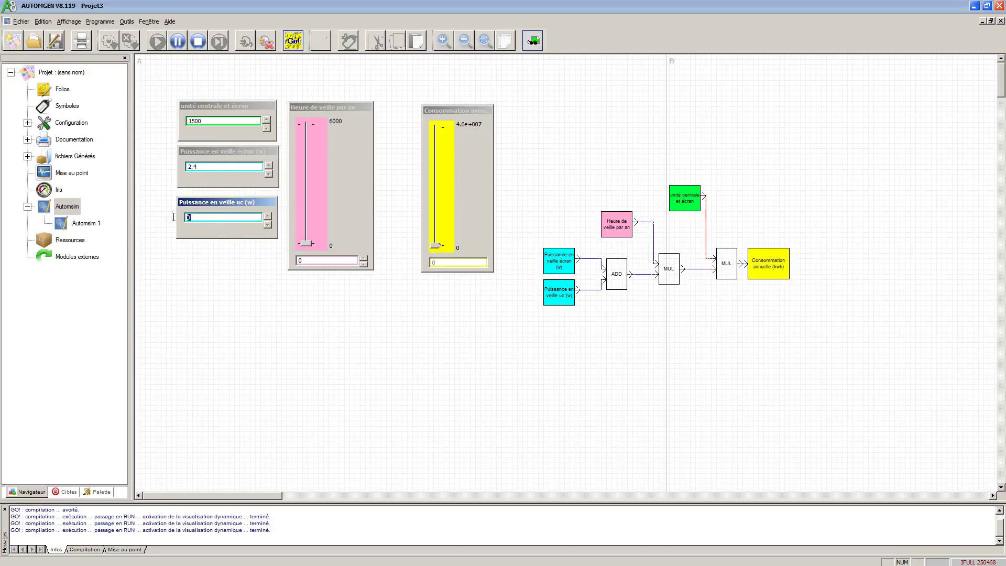
type("1.5")
left_click_drag(305, 243, 321, 134)
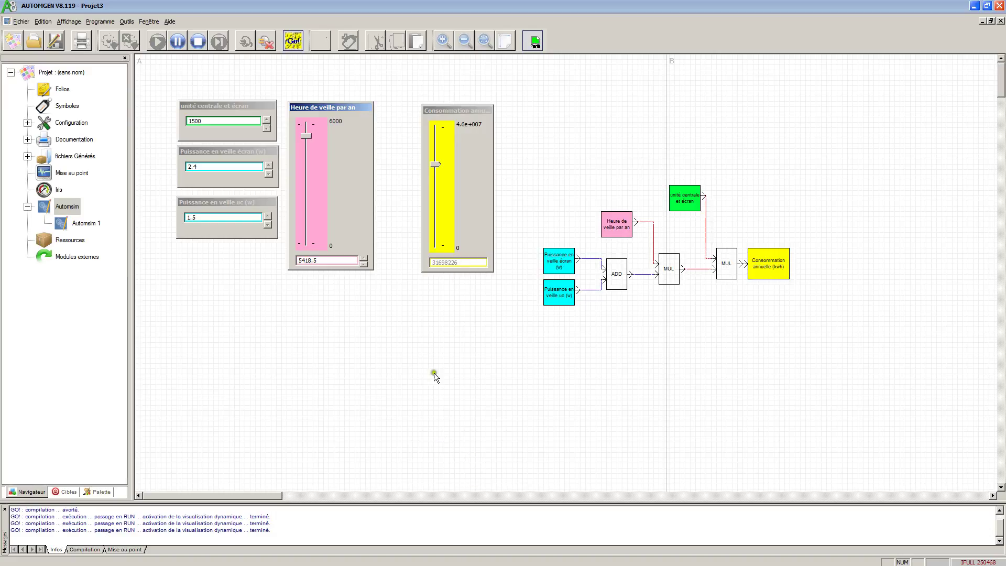
Stop the simulation and open the recent project "calcul consommation énergie.agn" without saving Projet3
left_click(293, 42)
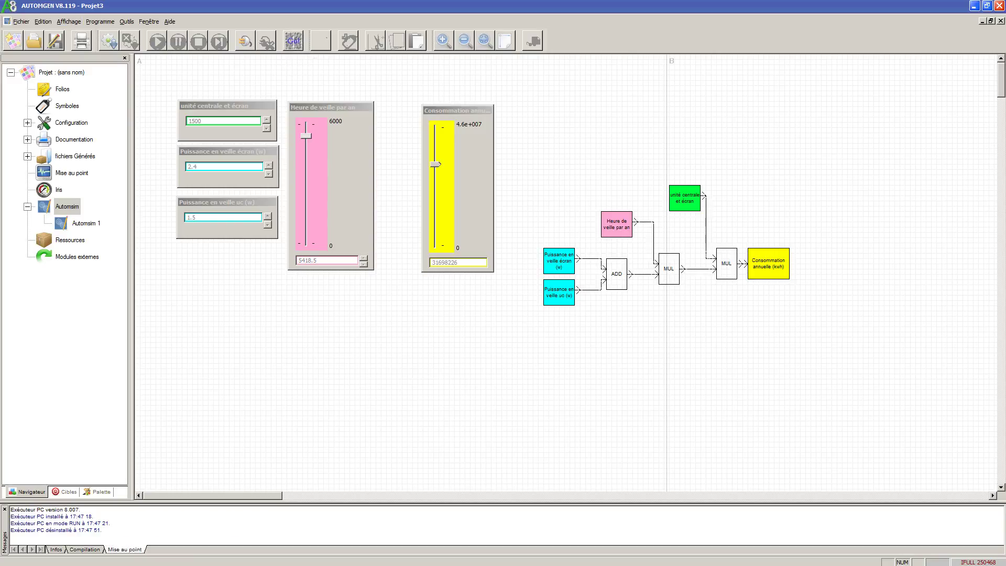
left_click(21, 21)
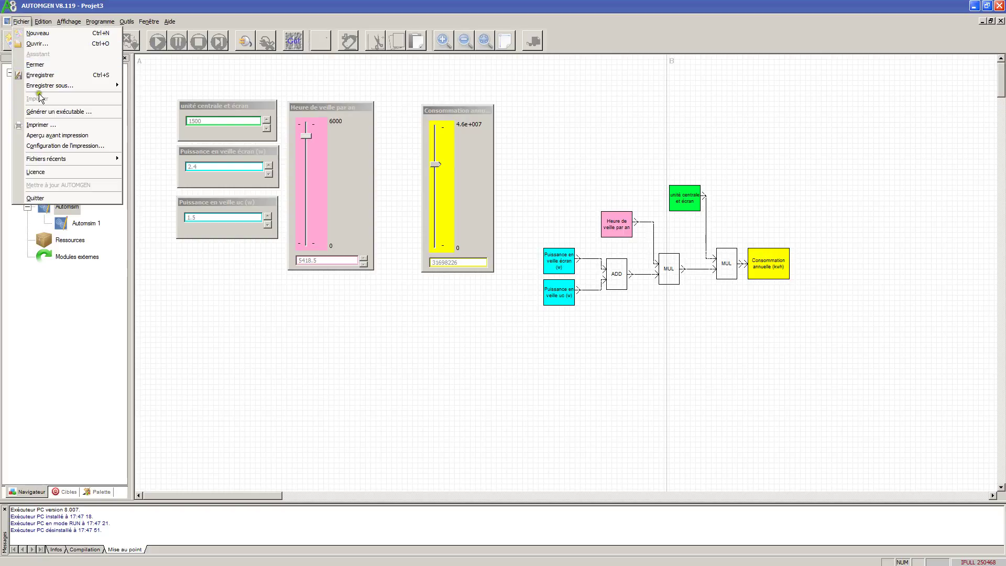
mouse_move(52, 159)
left_click(151, 169)
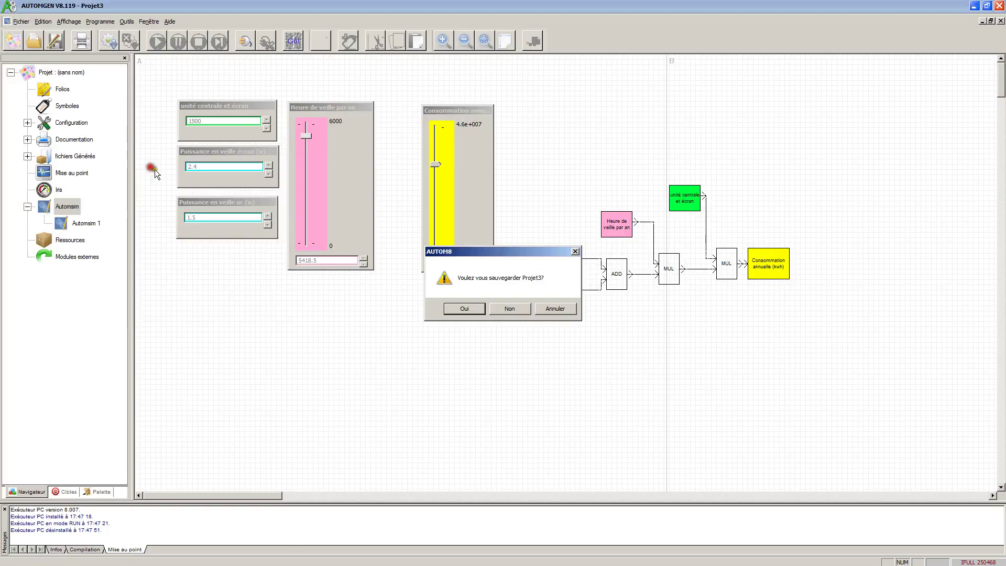
left_click(509, 309)
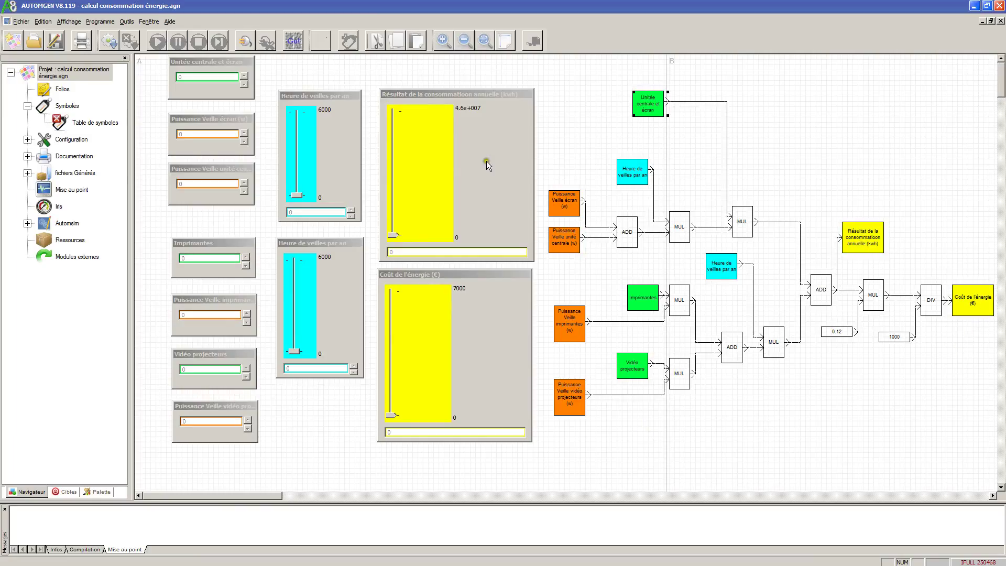
Run the simulation and enter 1500 central units and screens, with standby powers of 2.4 for the screen and 1.4 for the central unit
left_click(293, 40)
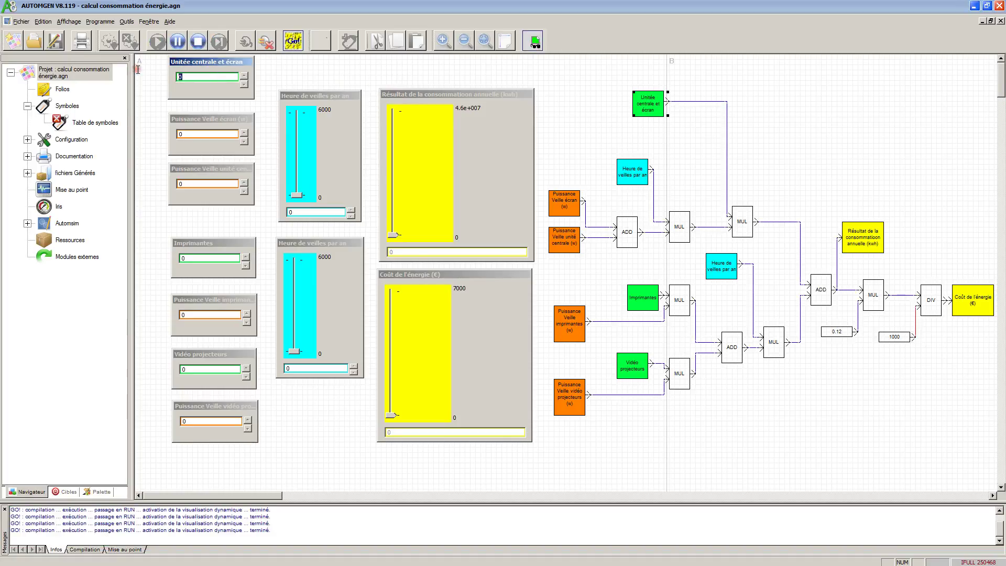
type("1500")
key("Return")
key("Tab")
type("2.4")
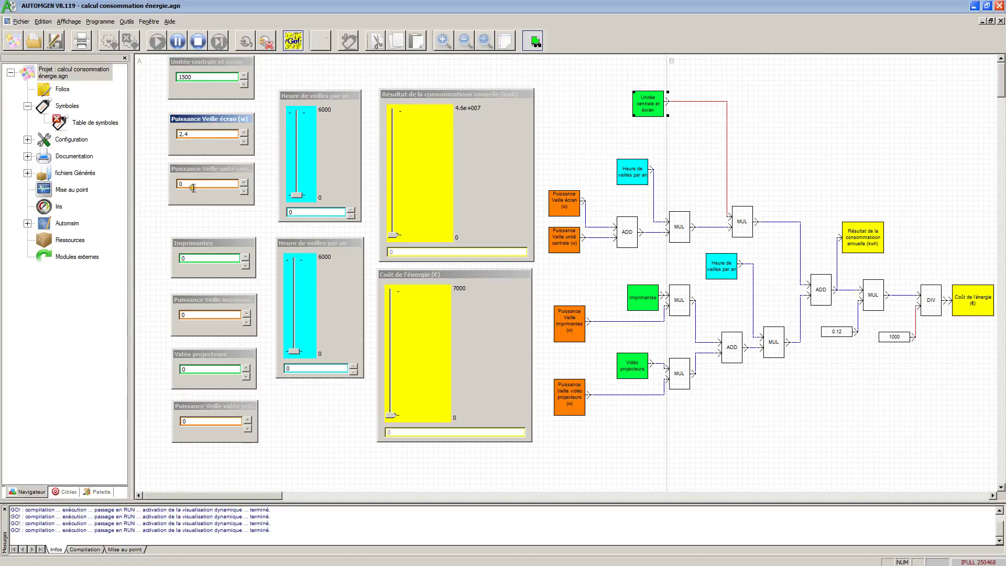
key("Tab")
type("1.4")
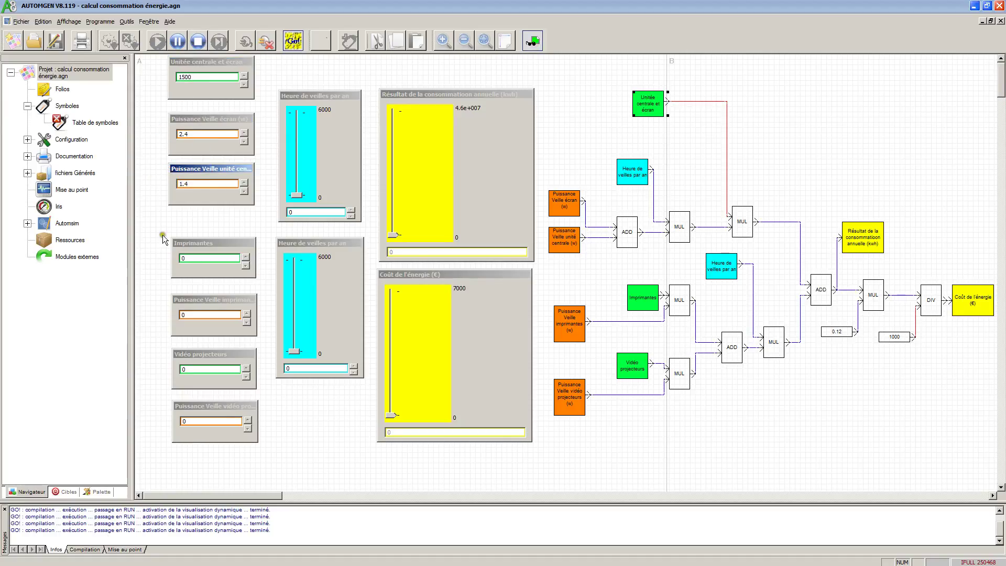
Enter 180 printers with a standby power of 5.4 and 150 video projectors with a standby power of 8
key("Tab")
type("180")
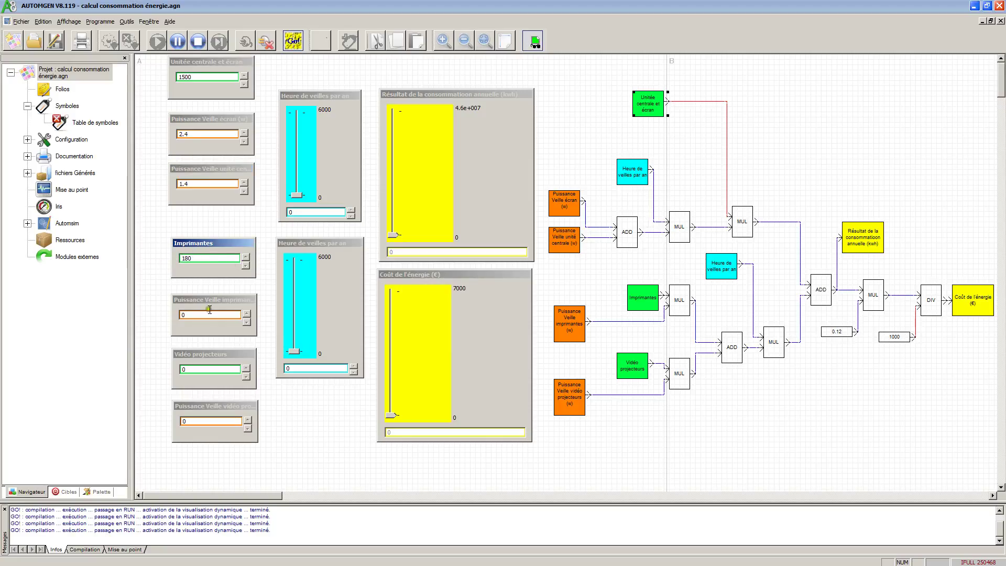
key("Tab")
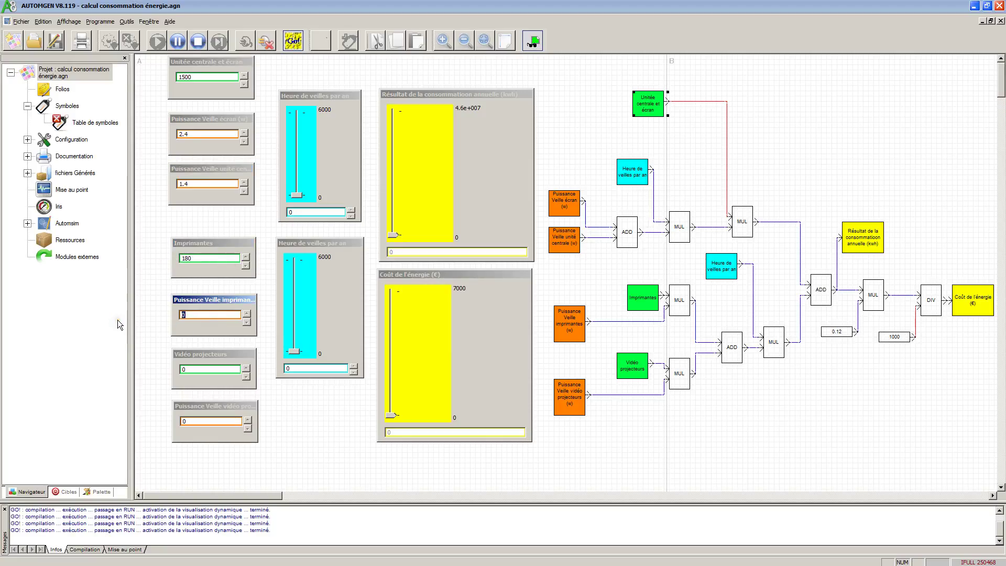
type("5.4")
key("Tab")
type("150")
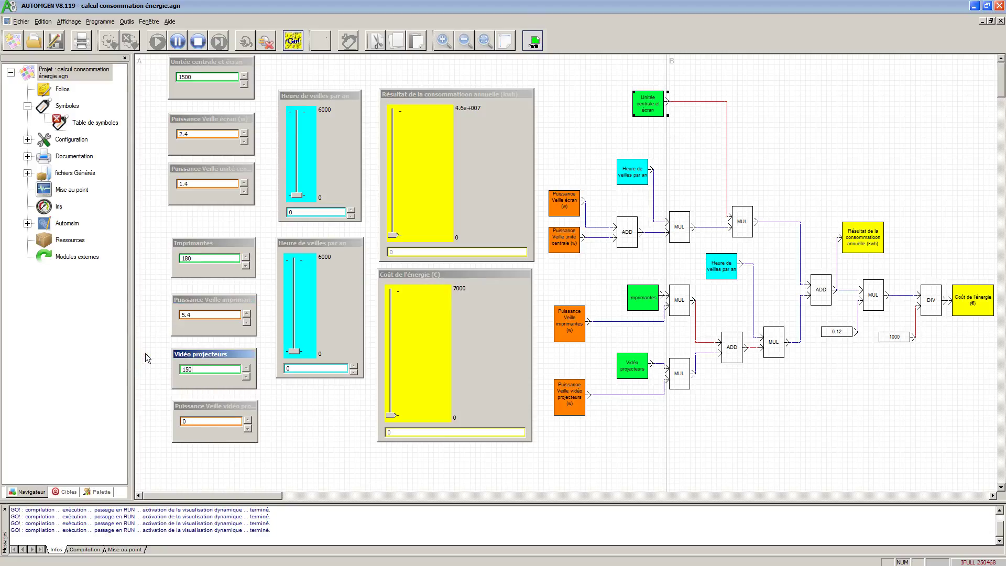
key("Tab")
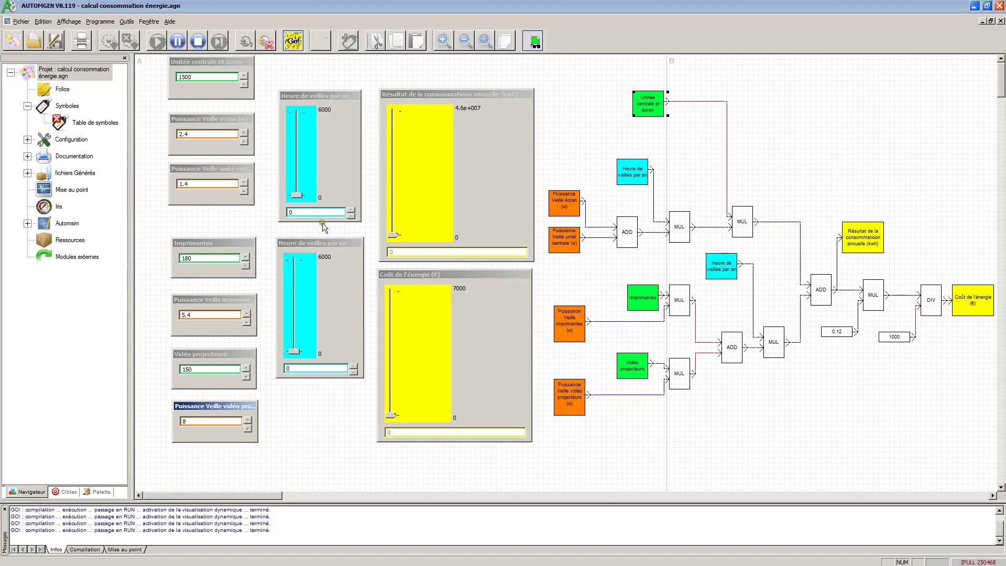
Set the yearly standby hours to 5083 for the computers and about 3600 for the printers and projectors
key("Tab")
type("50")
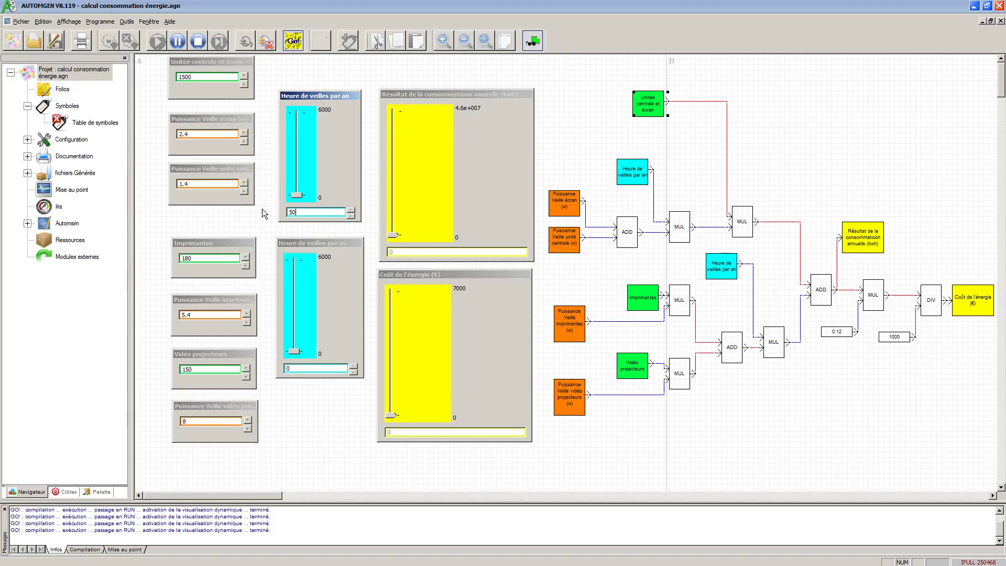
type("83")
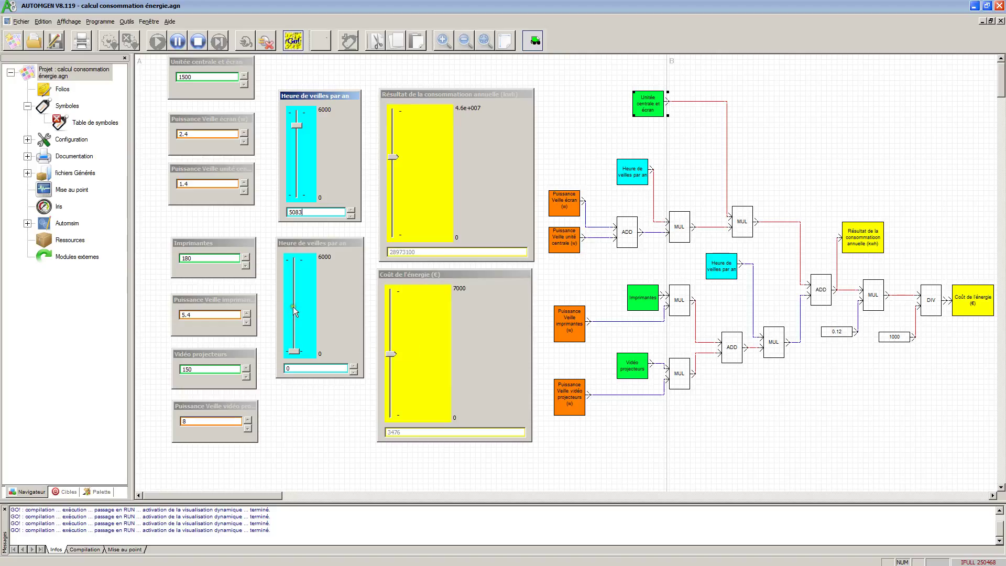
left_click_drag(293, 310, 293, 294)
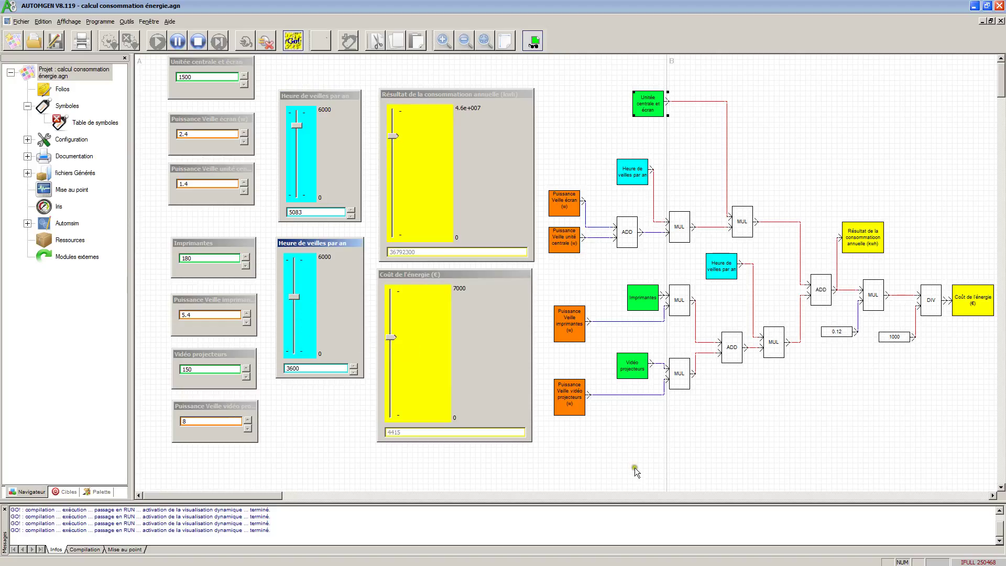